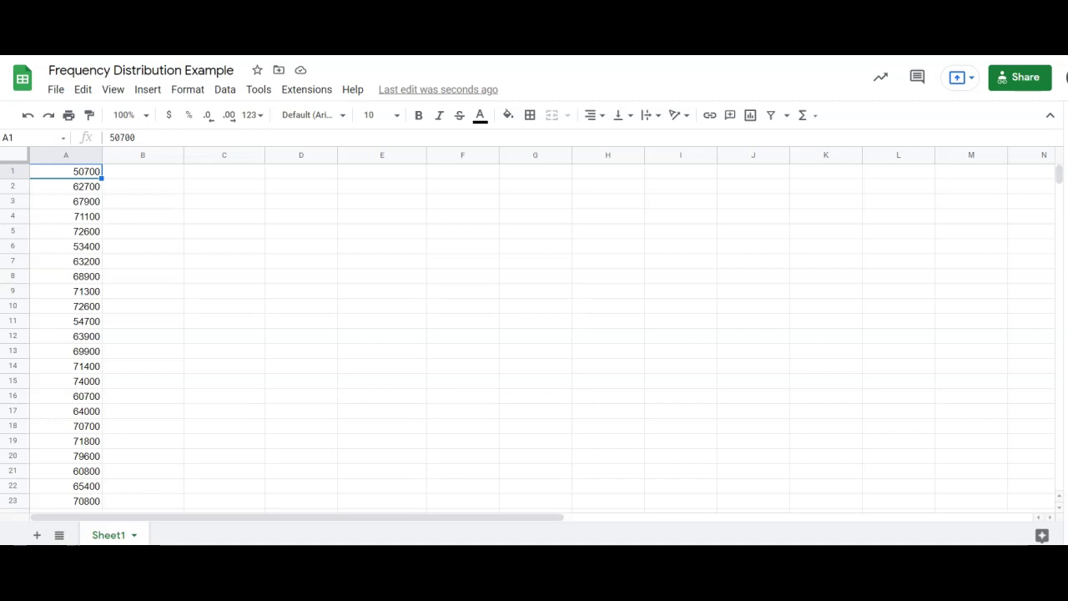
# - Head B1 'Lower Class Limit' and C1 'Upper Class Limit'
pyautogui.click(170, 367)
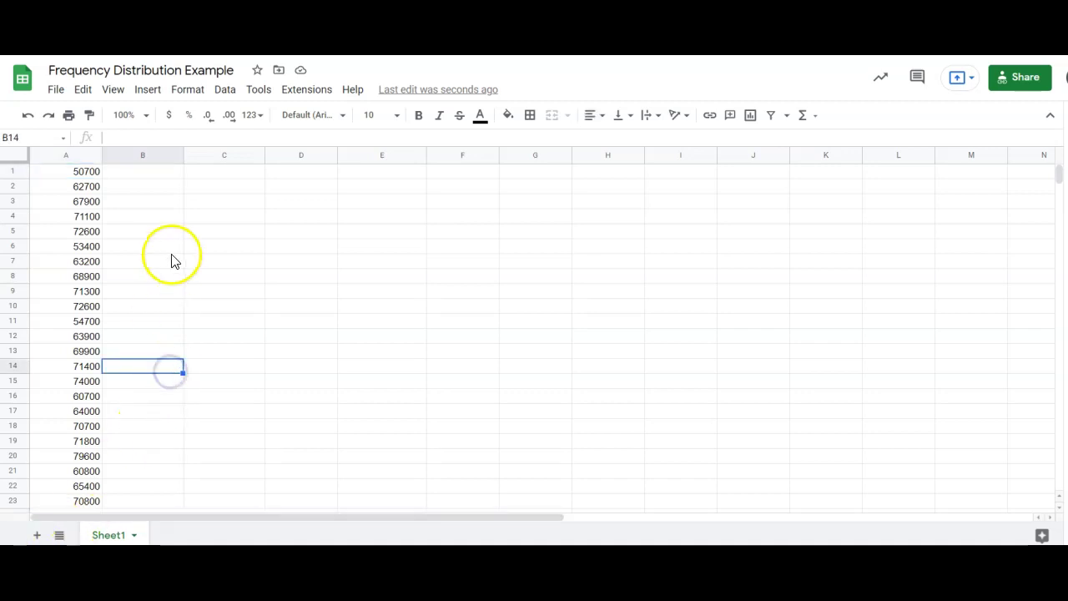
pyautogui.click(146, 174)
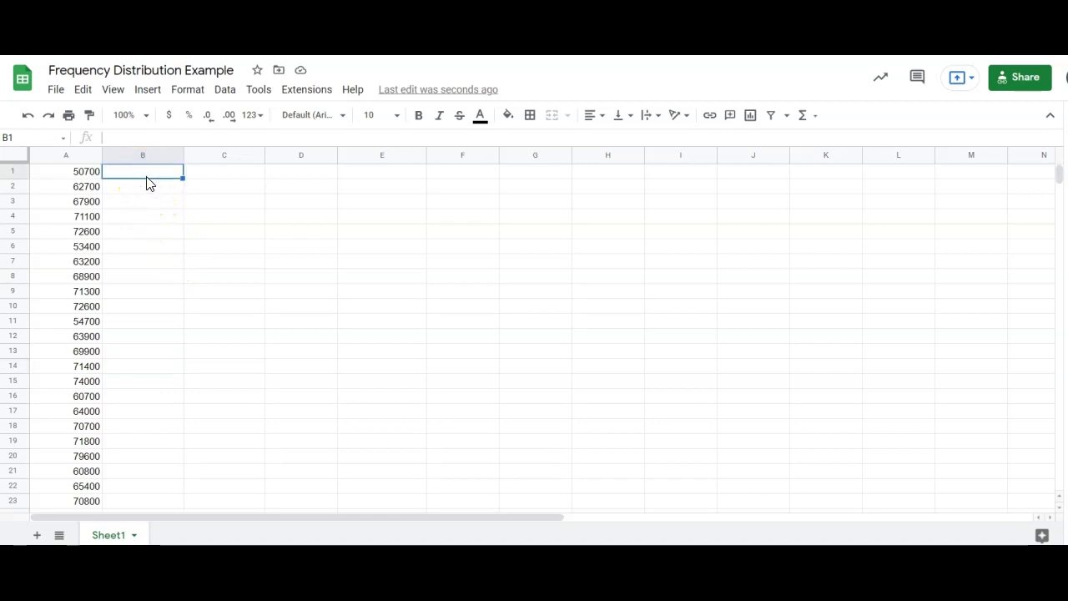
pyautogui.write('Limit')
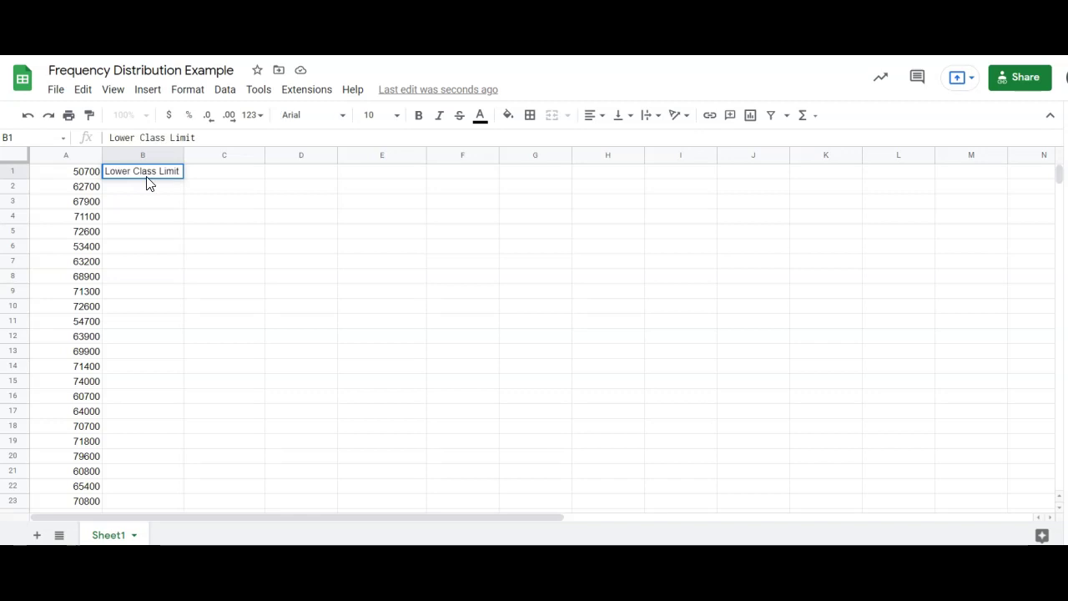
pyautogui.press('Tab')
pyautogui.write('U')
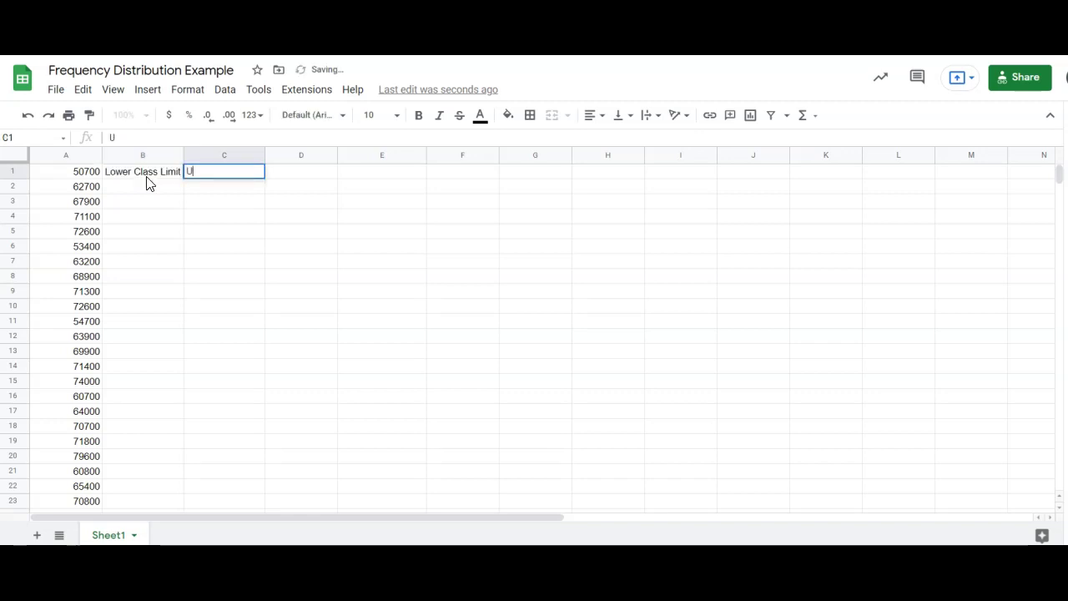
pyautogui.write('pper Class Limit')
pyautogui.press('Return')
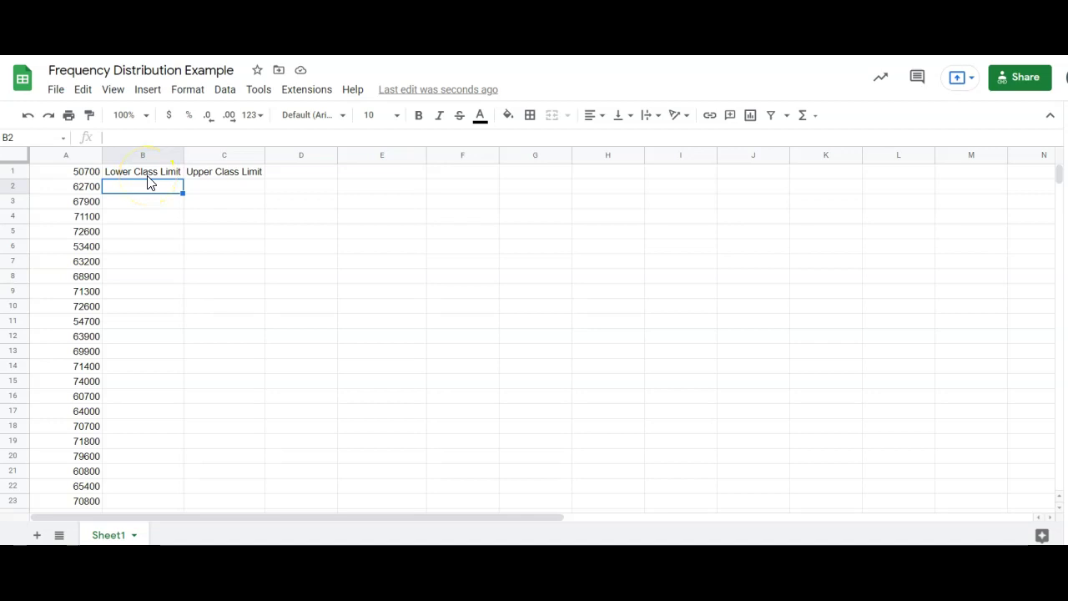
# - Fill B2:B8 with lower limits 50000 to 80000 by copying =B2+5000 down
pyautogui.write('50000')
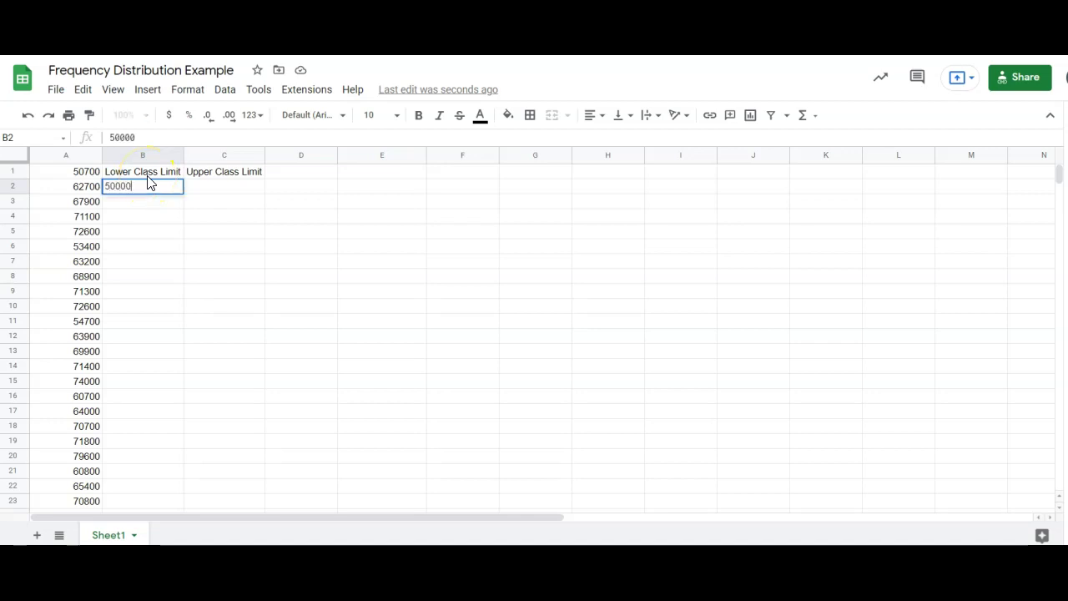
pyautogui.press('Return')
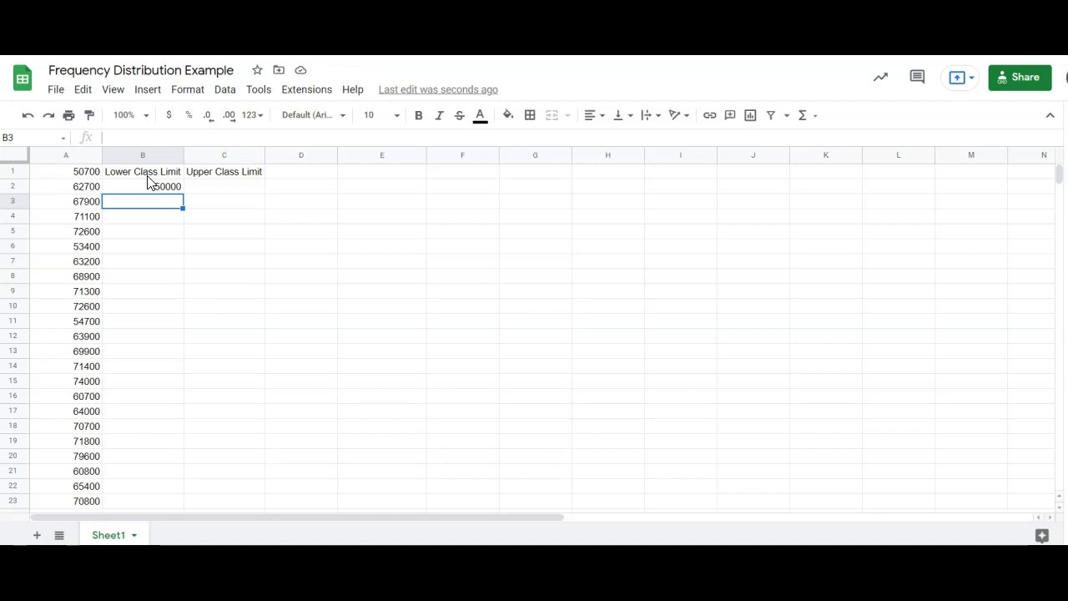
pyautogui.write('=')
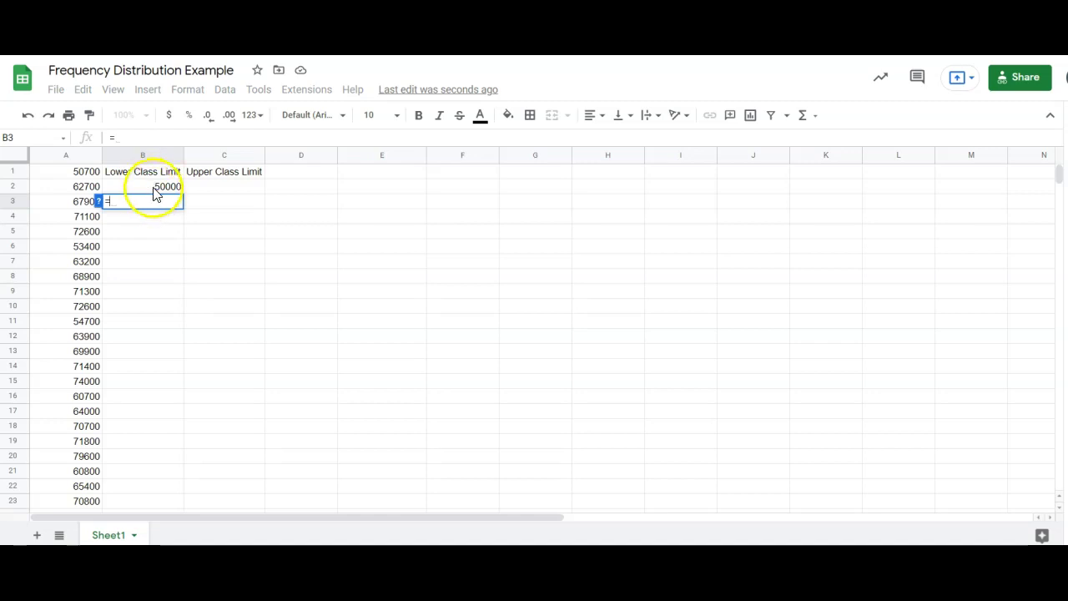
pyautogui.click(154, 189)
pyautogui.write('+5000')
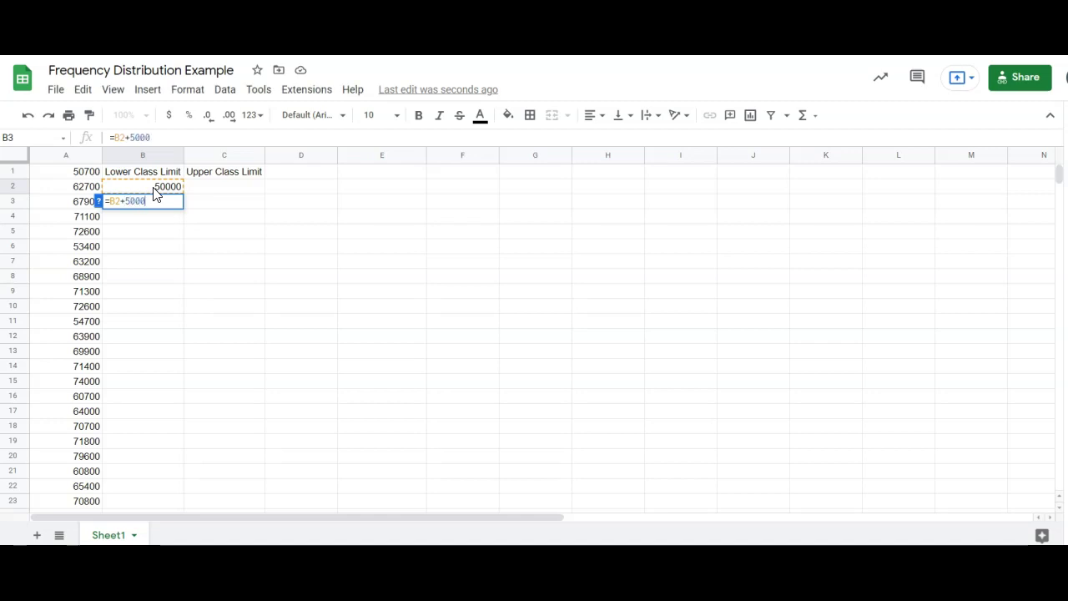
pyautogui.press('Return')
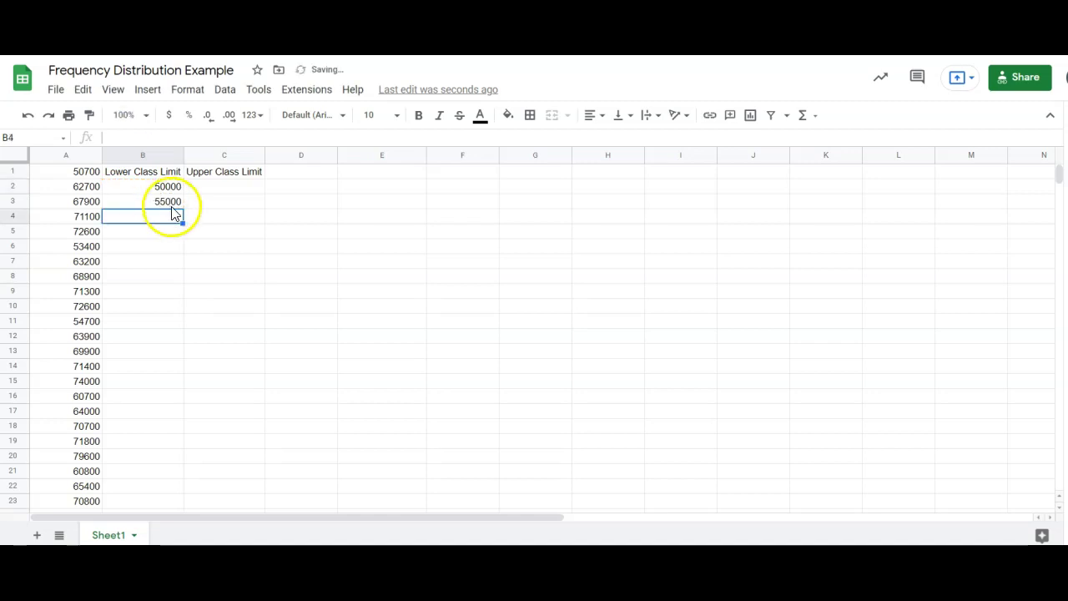
pyautogui.click(172, 204)
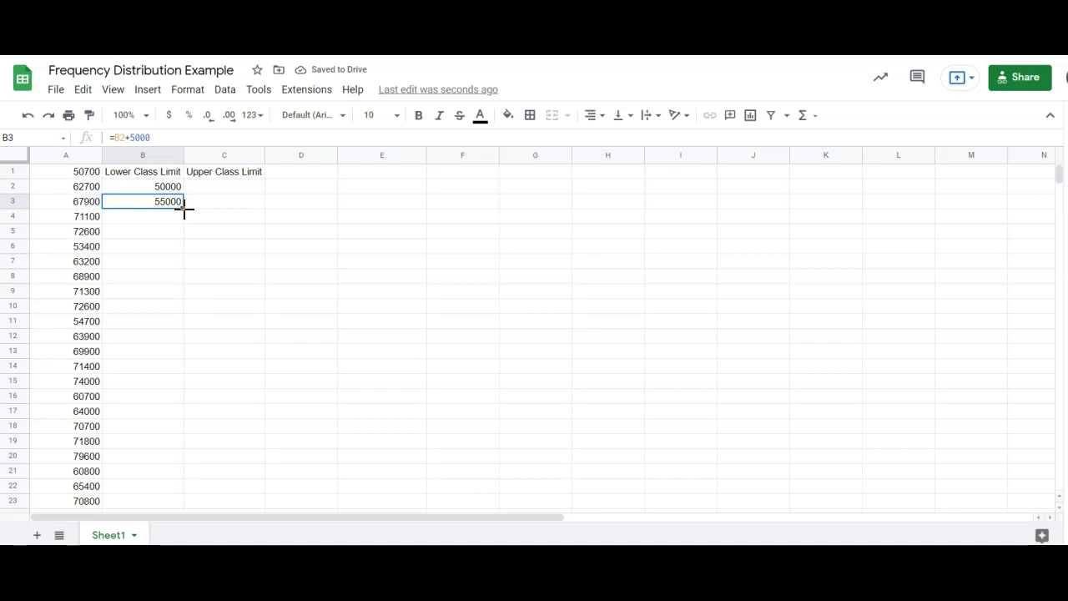
pyautogui.moveTo(184, 211); pyautogui.dragTo(177, 275)
# - Enter 54999 in C2 and copy =C2+5000 down to C8, reaching 84999
pyautogui.click(205, 261)
pyautogui.click(206, 182)
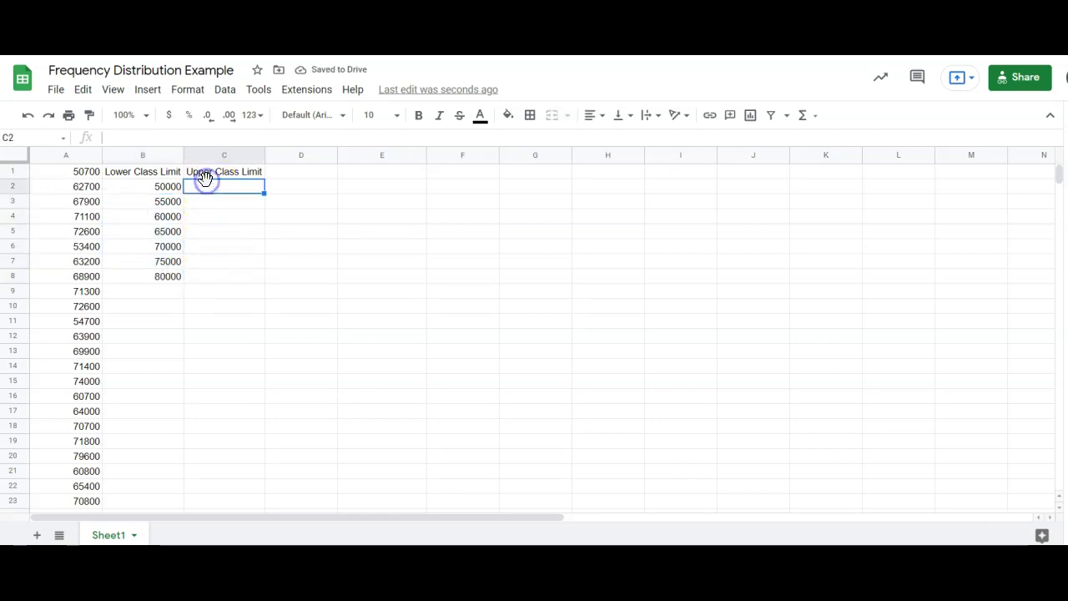
pyautogui.click(172, 205)
pyautogui.click(209, 189)
pyautogui.write('54999')
pyautogui.press('Return')
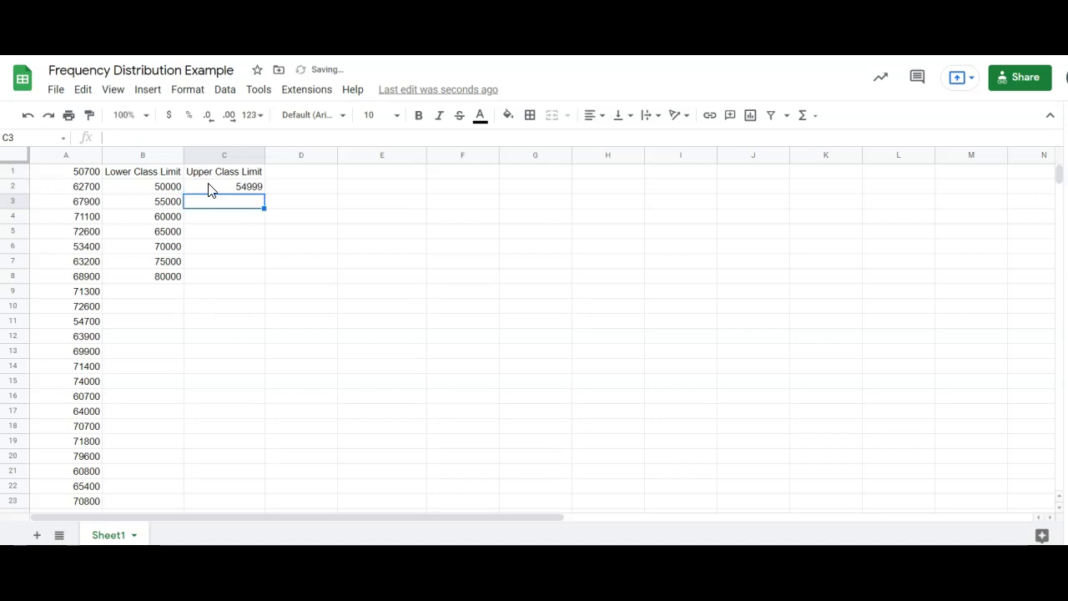
pyautogui.write('=')
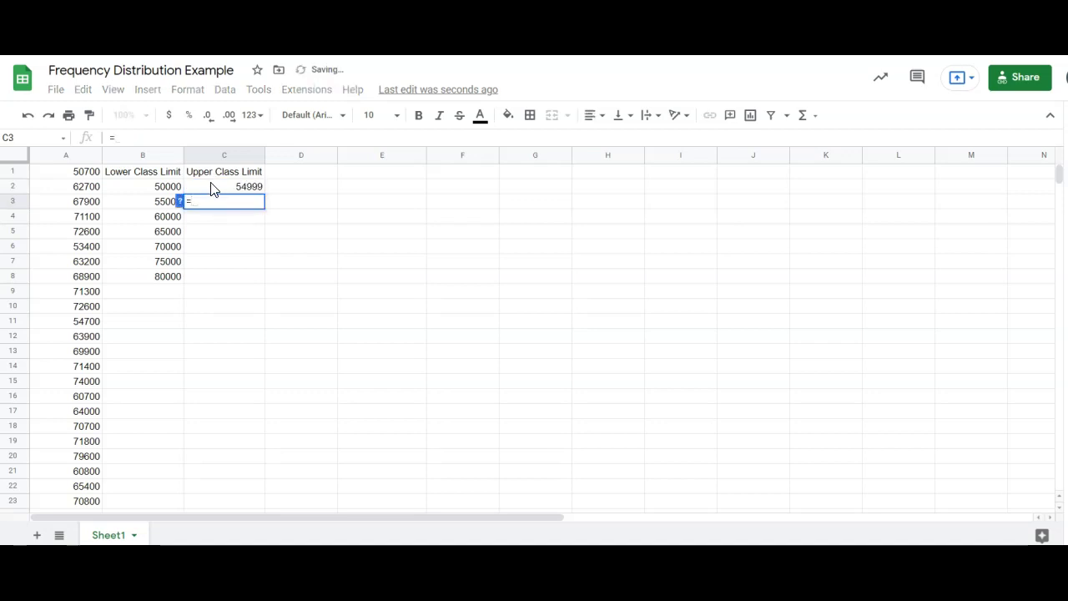
pyautogui.click(211, 189)
pyautogui.write('+5000')
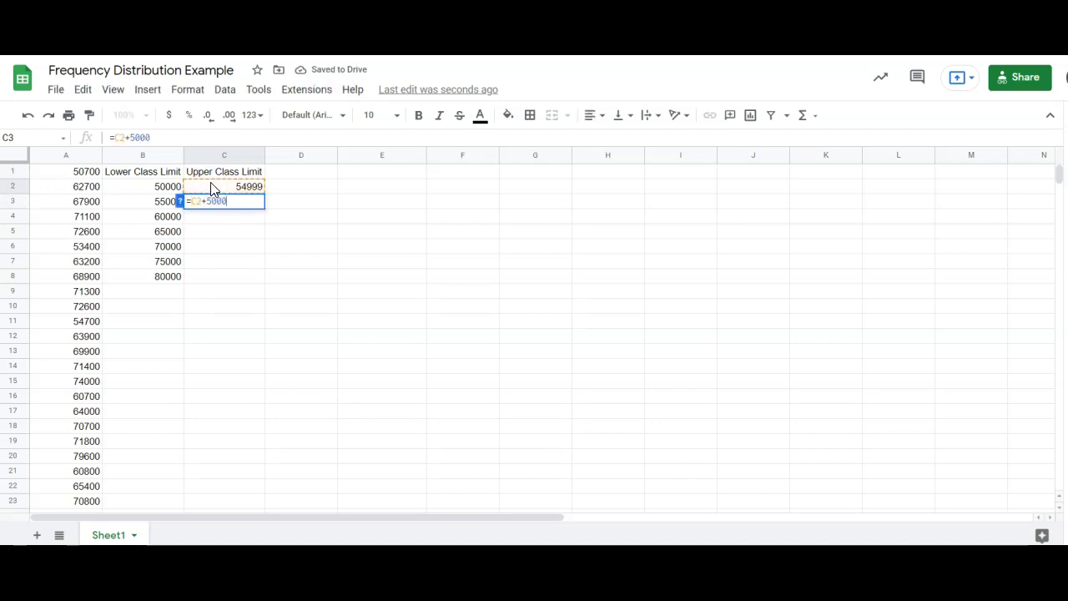
pyautogui.press('Return')
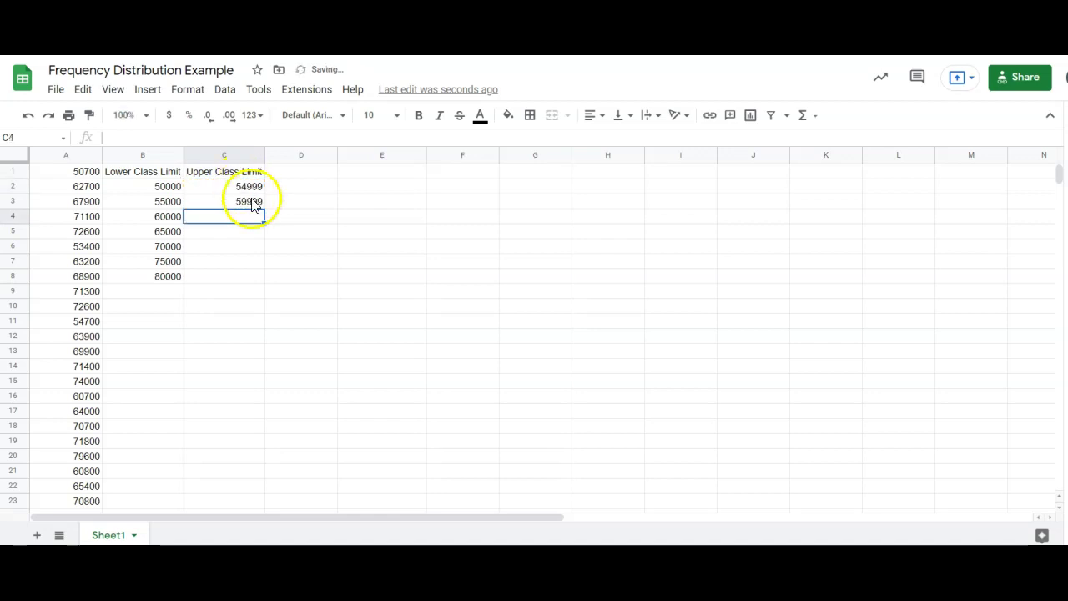
pyautogui.click(250, 201)
pyautogui.moveTo(262, 210); pyautogui.dragTo(262, 279)
# - Head column D 'Frequency' and highlight the first class limits B2:C2
pyautogui.click(224, 351)
pyautogui.click(302, 174)
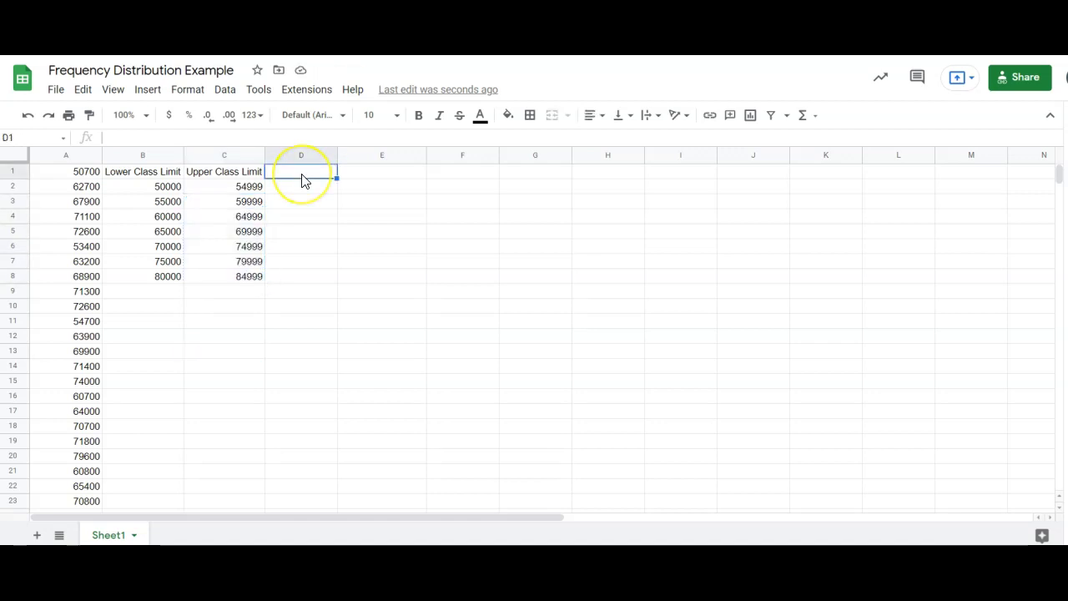
pyautogui.write('Frequency')
pyautogui.press('Return')
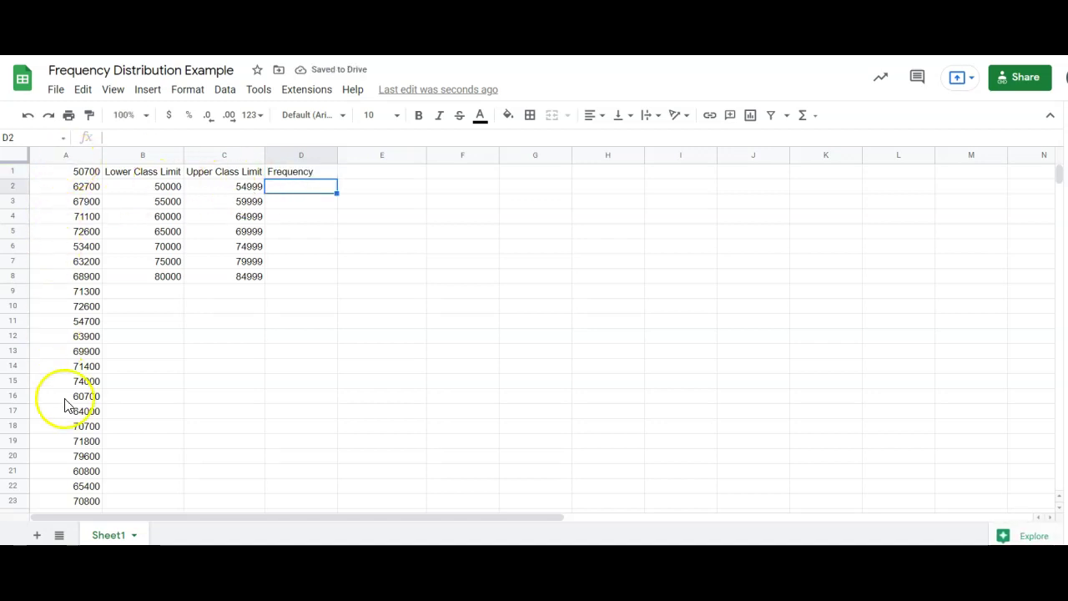
pyautogui.click(162, 187)
pyautogui.moveTo(163, 187); pyautogui.dragTo(216, 185)
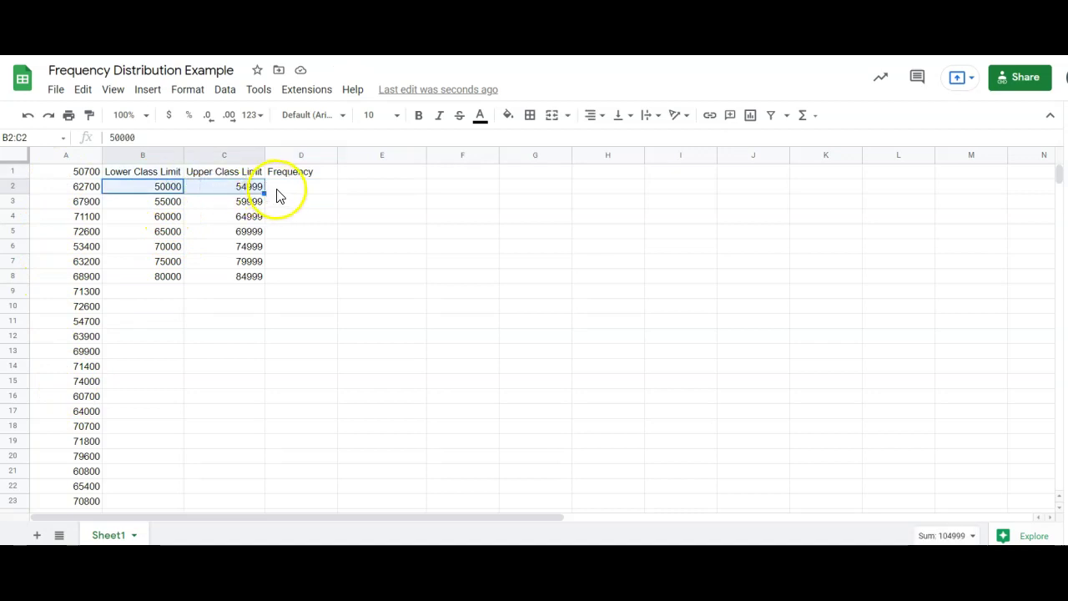
pyautogui.click(279, 196)
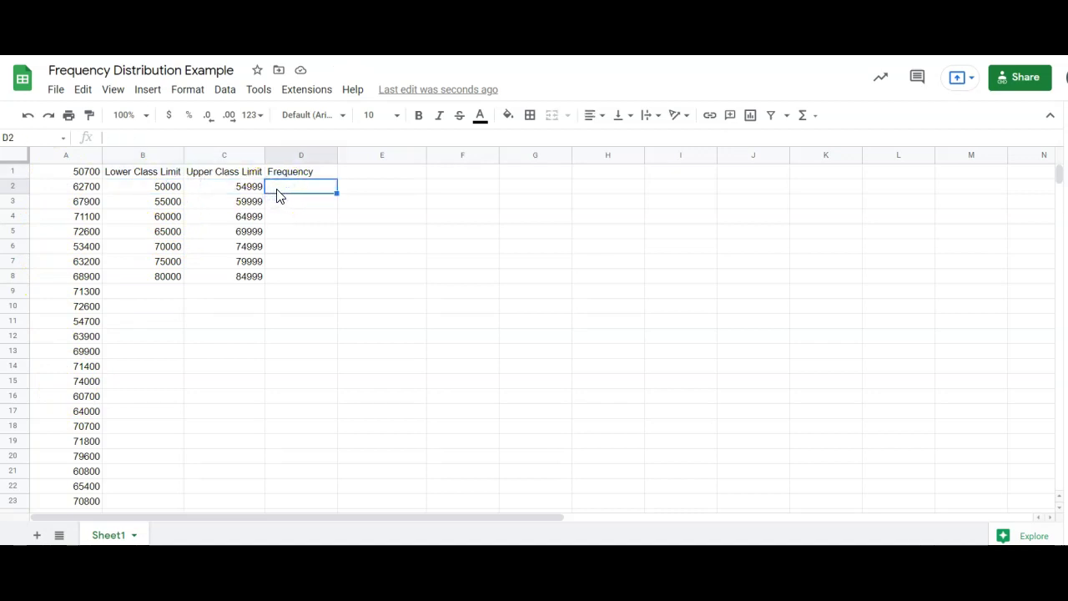
# - Enter =COUNTIF(A:A,">="&B2)-COUNTIF(A:A,">"&C2) in D2, giving frequency 3
pyautogui.write('=counti')
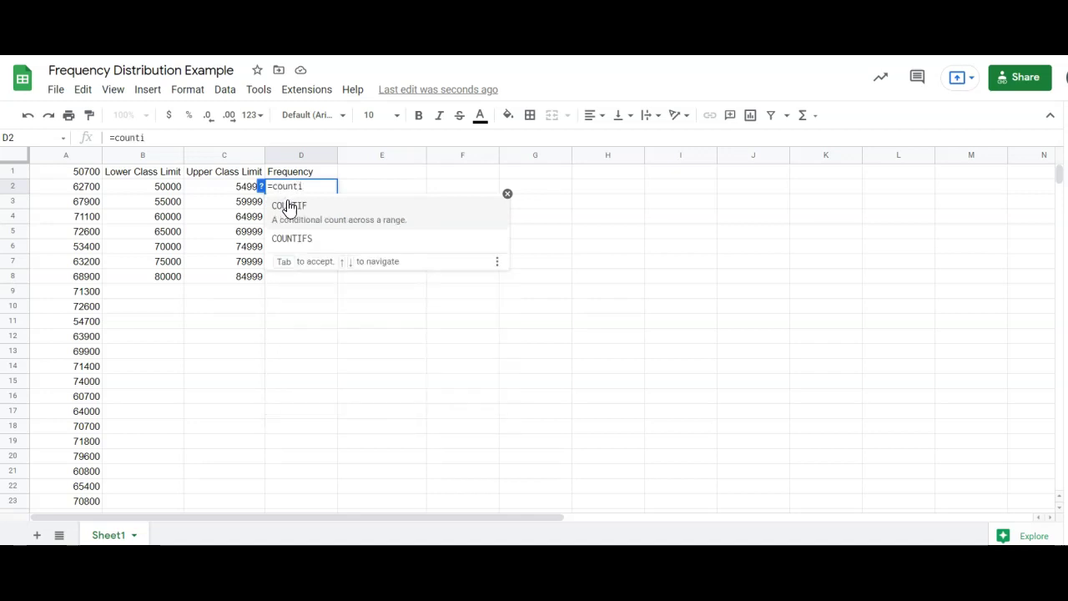
pyautogui.click(289, 207)
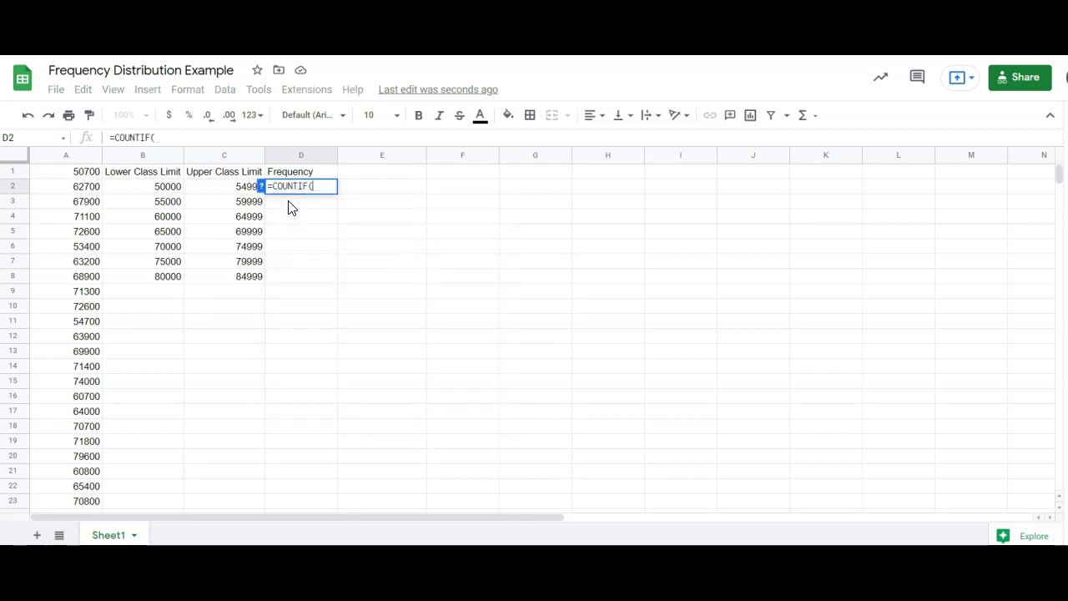
pyautogui.click(64, 159)
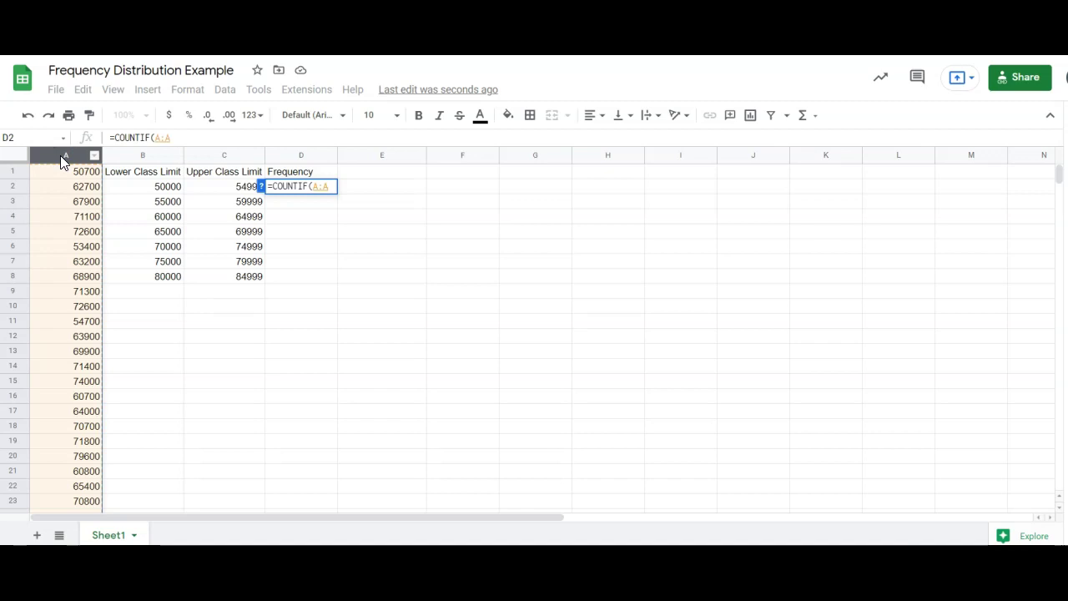
pyautogui.write(',')
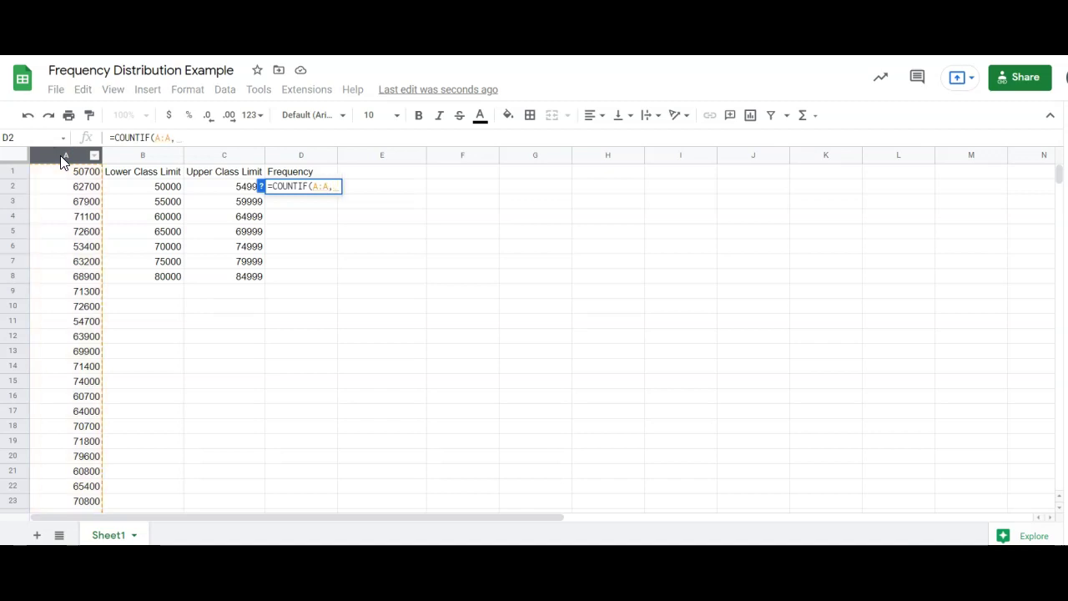
pyautogui.write('"')
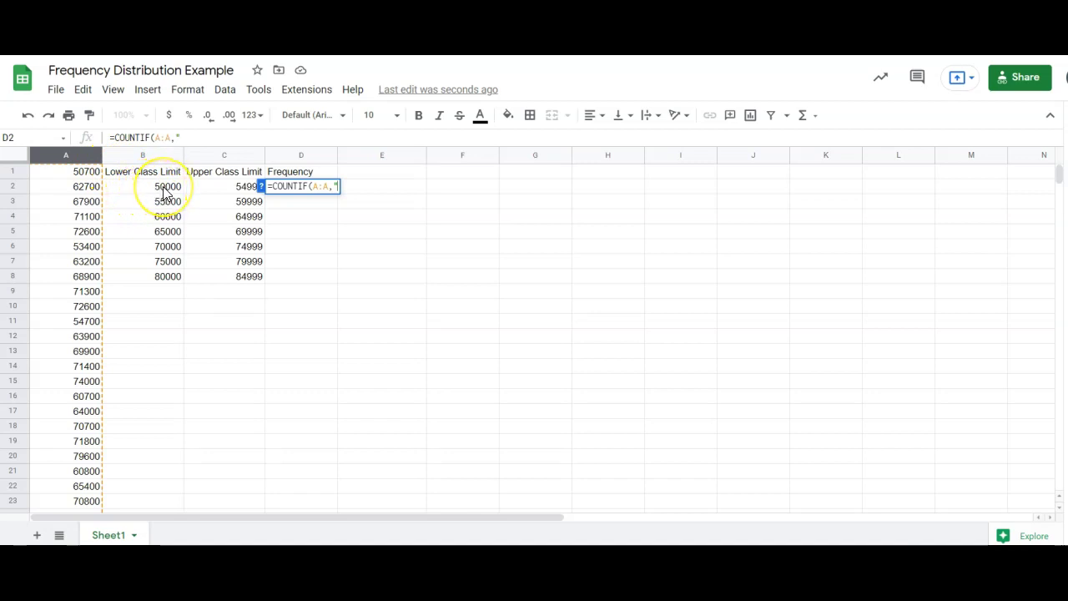
pyautogui.write('>=')
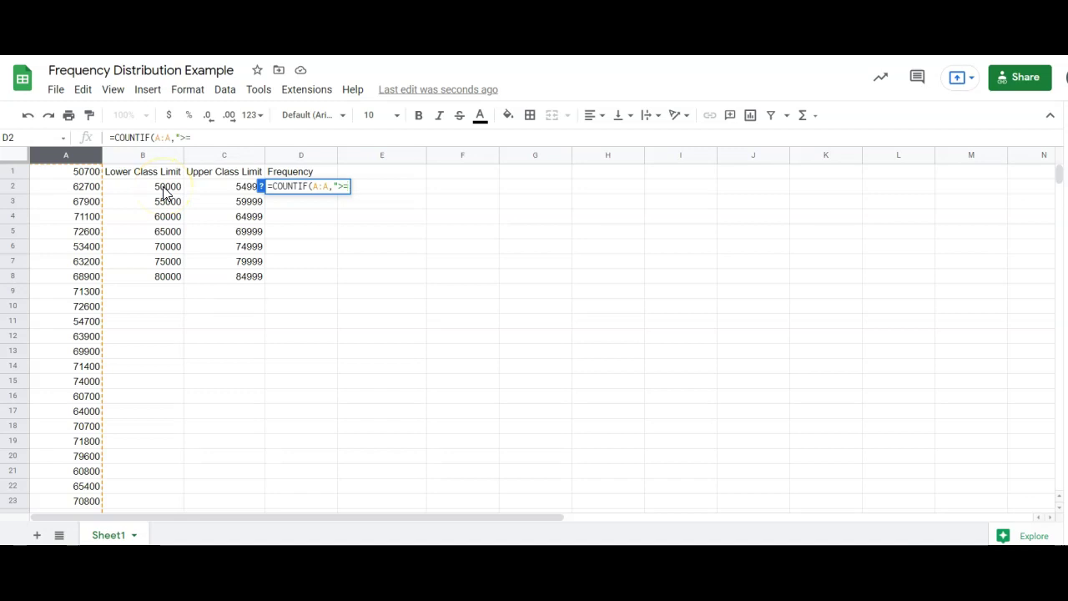
pyautogui.write('"&')
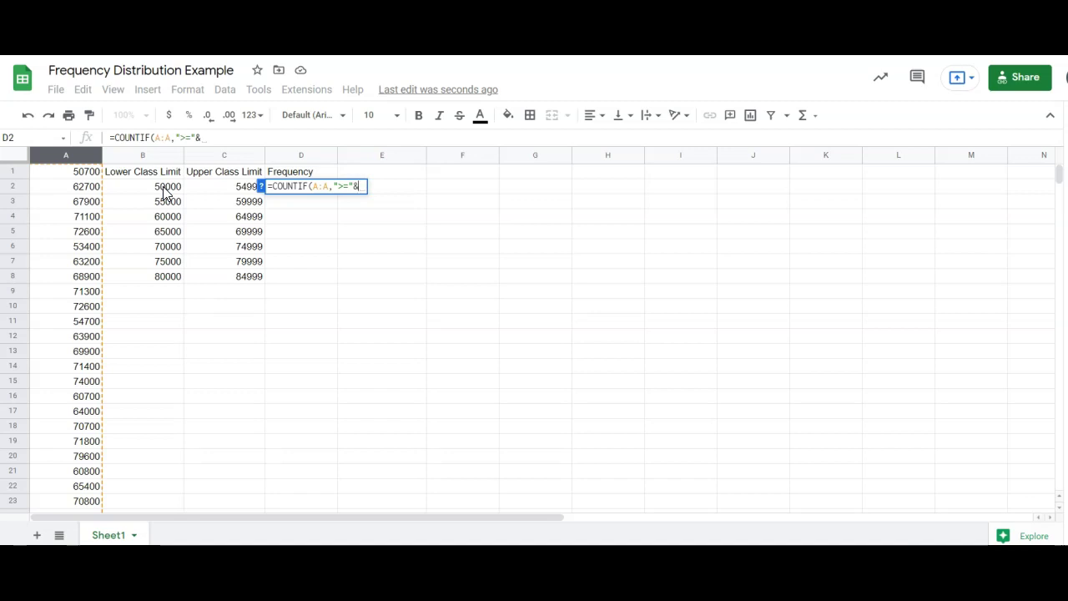
pyautogui.click(164, 191)
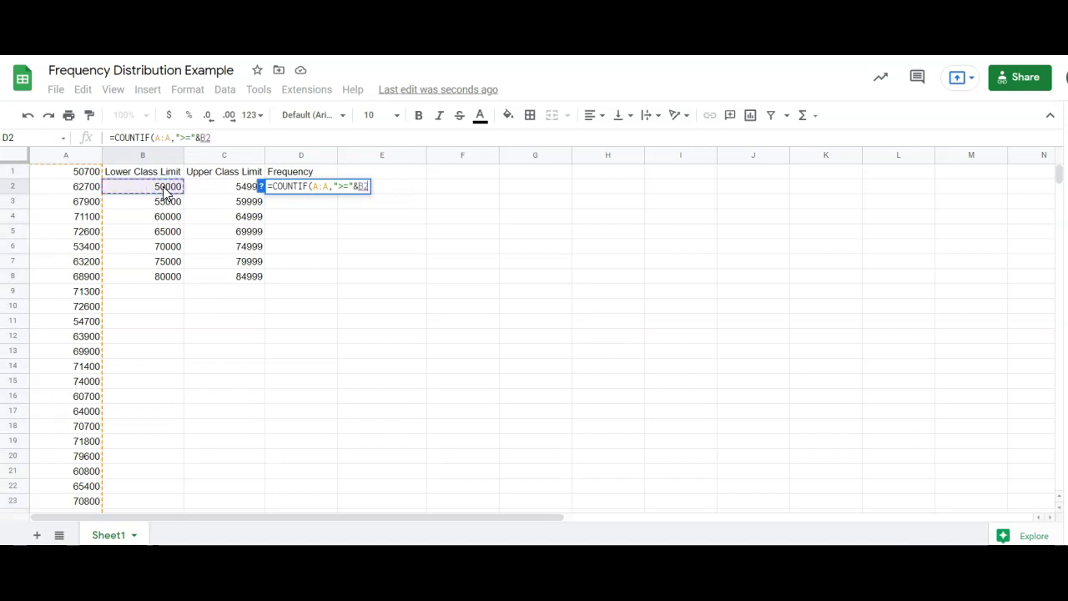
pyautogui.write(')')
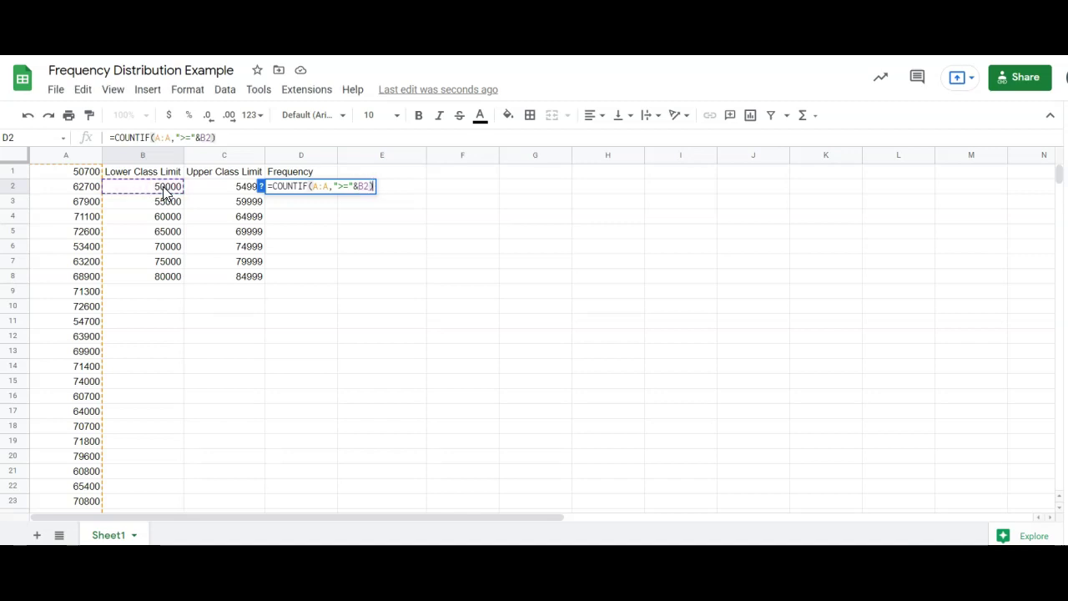
pyautogui.write('-')
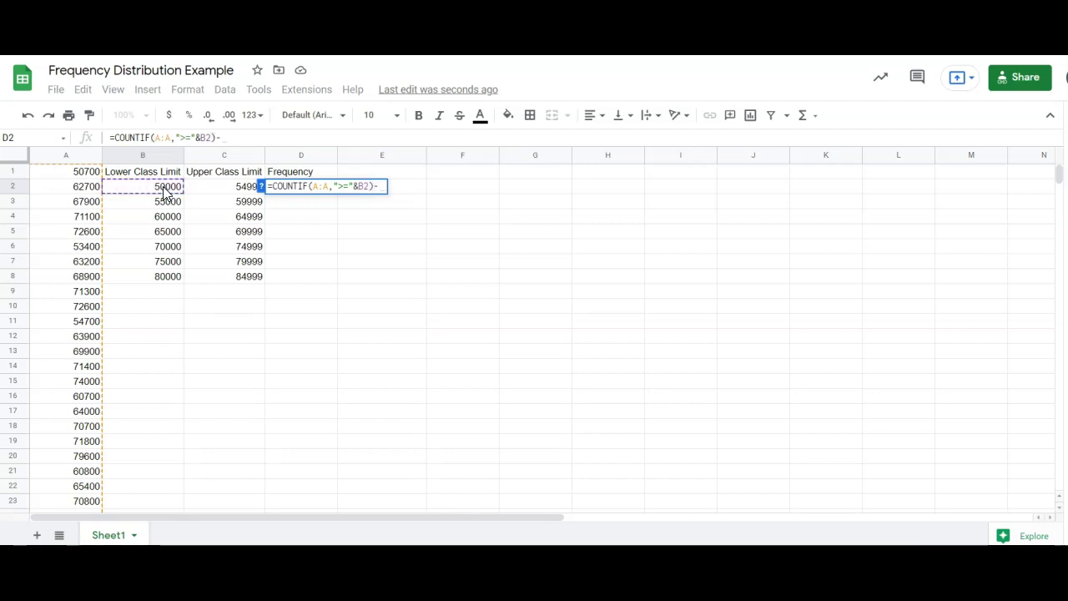
pyautogui.write('count')
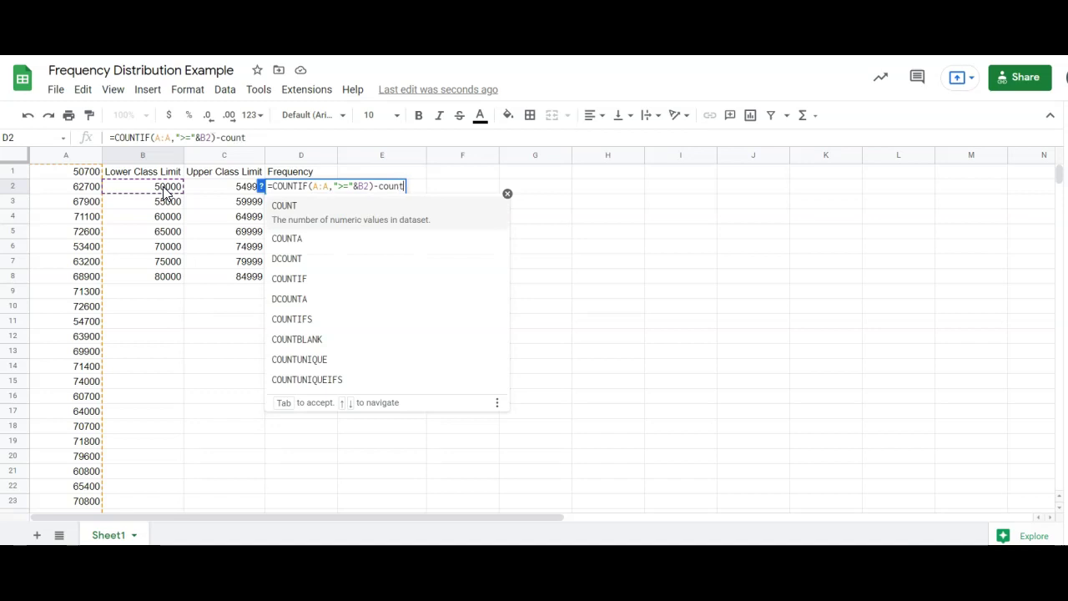
pyautogui.write('if(')
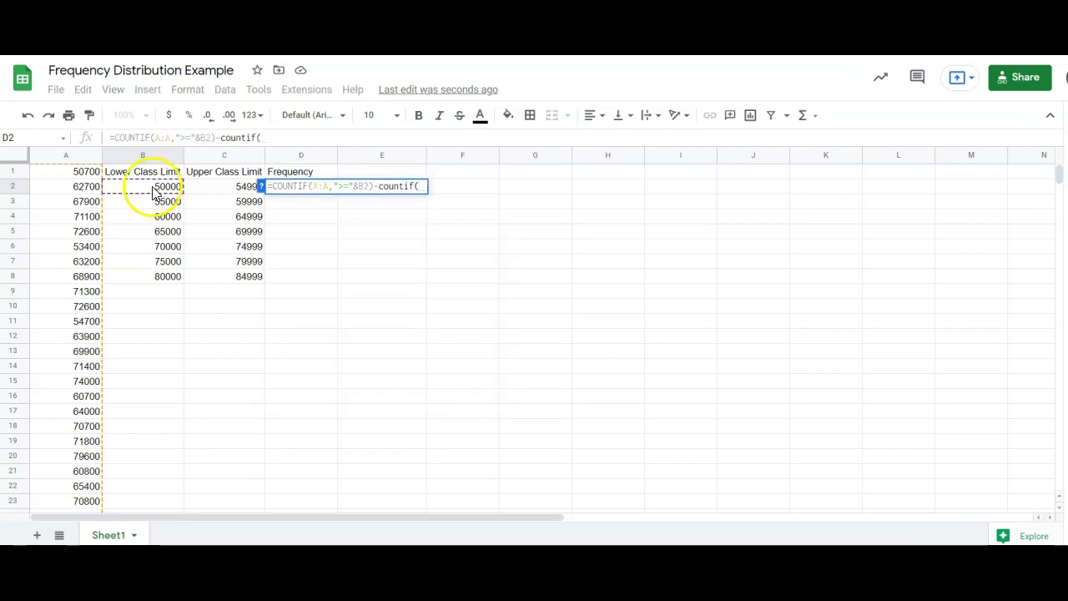
pyautogui.click(77, 155)
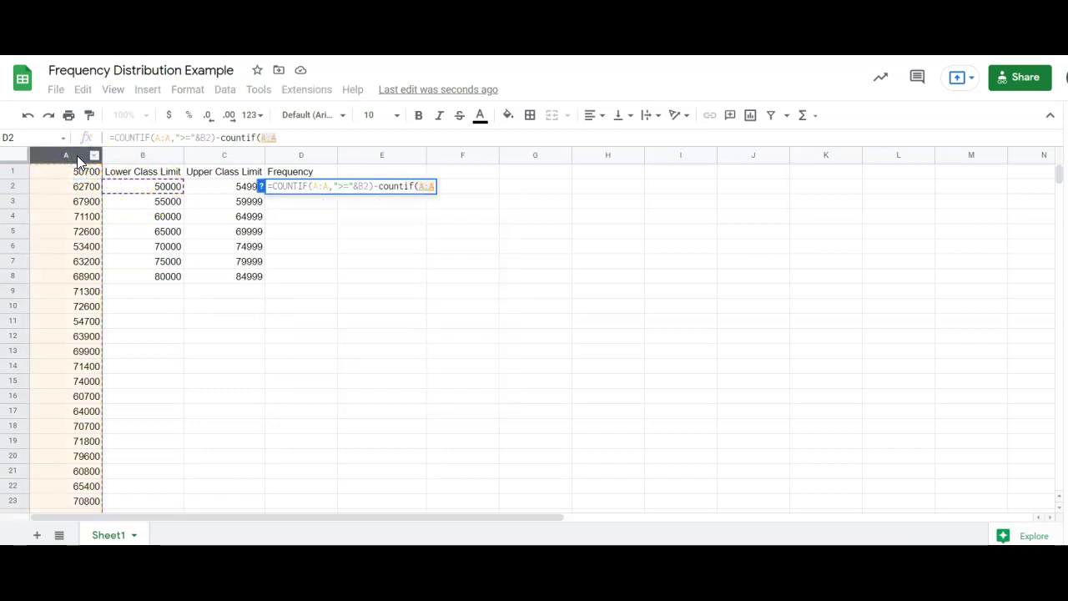
pyautogui.write(',"')
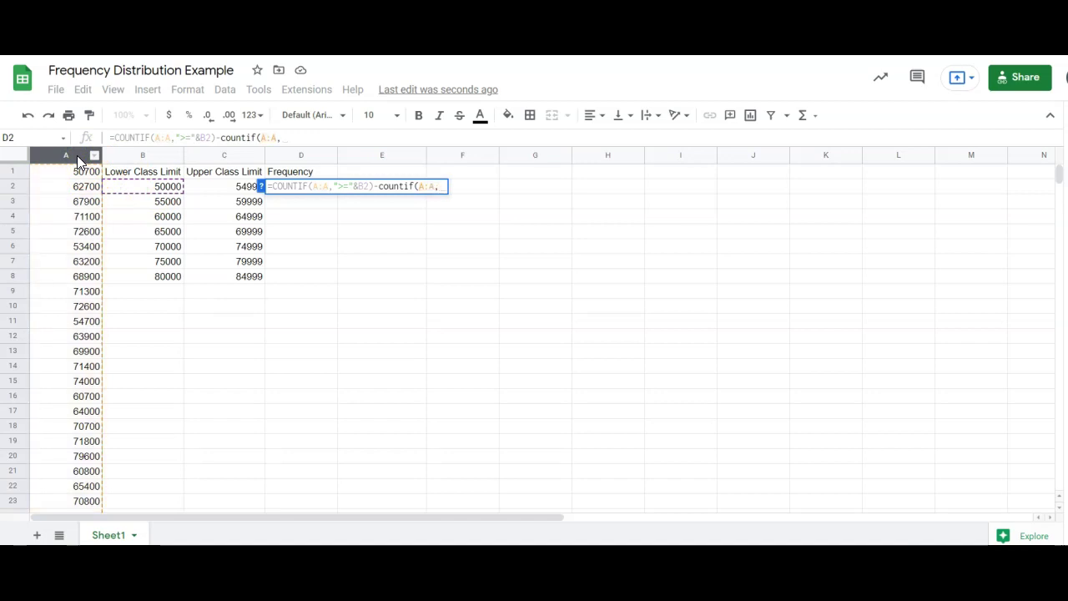
pyautogui.write('>"&')
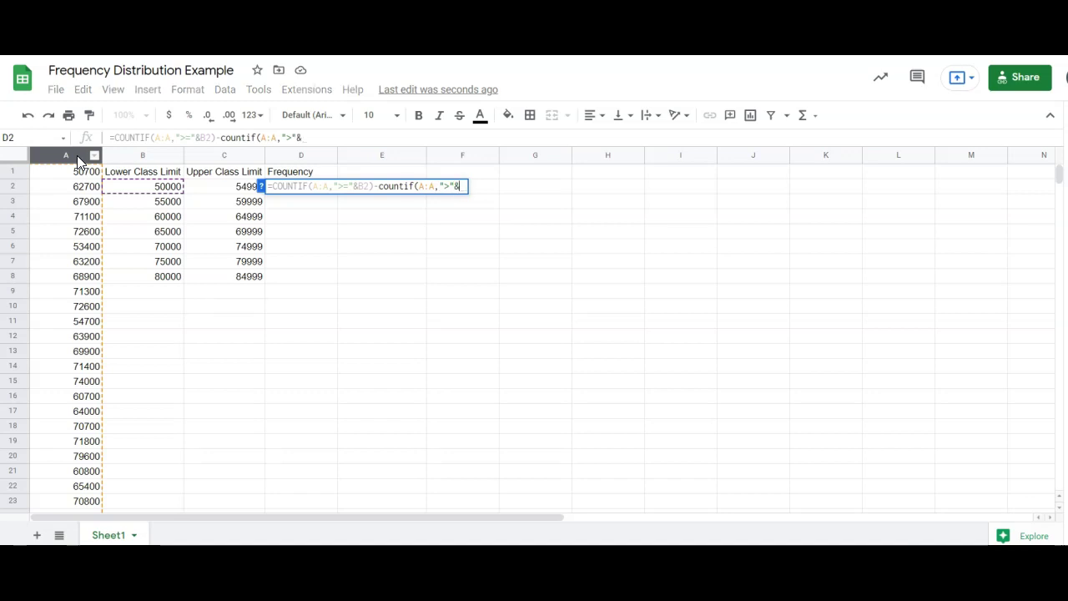
pyautogui.click(206, 194)
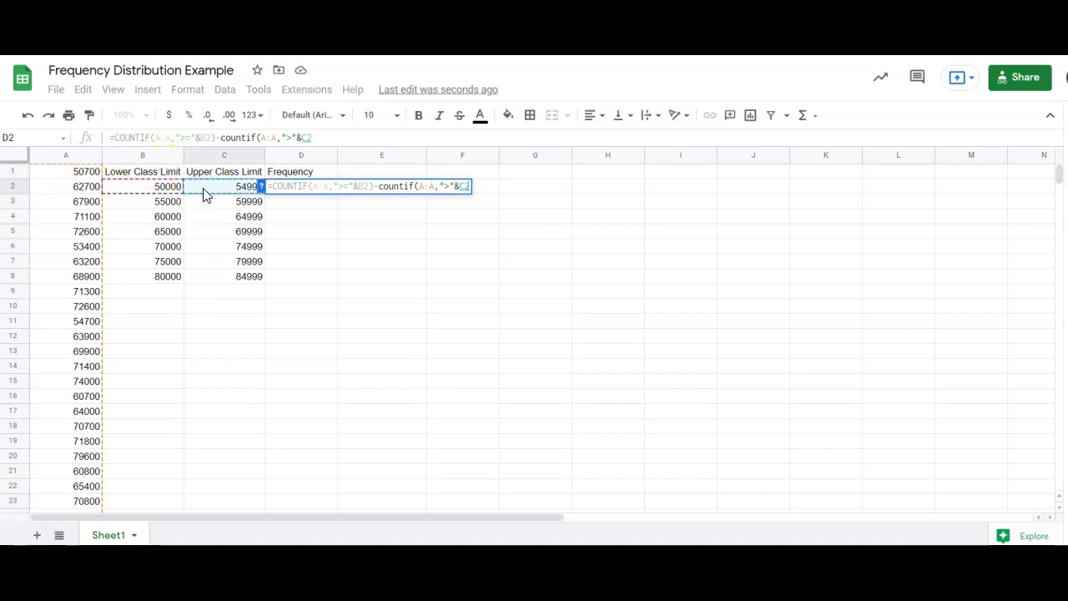
pyautogui.write(')')
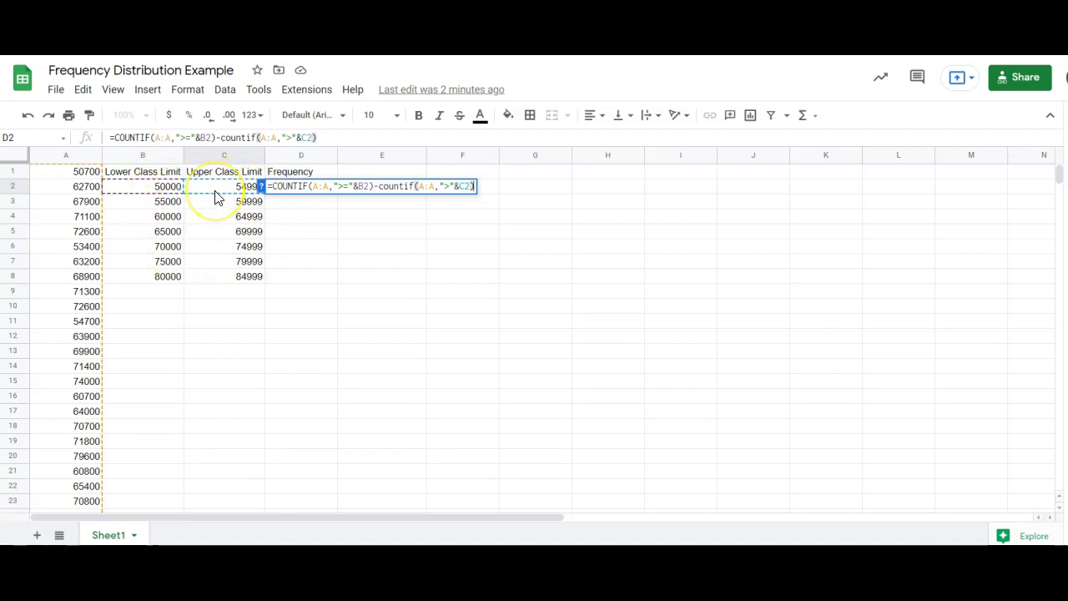
pyautogui.press('Return')
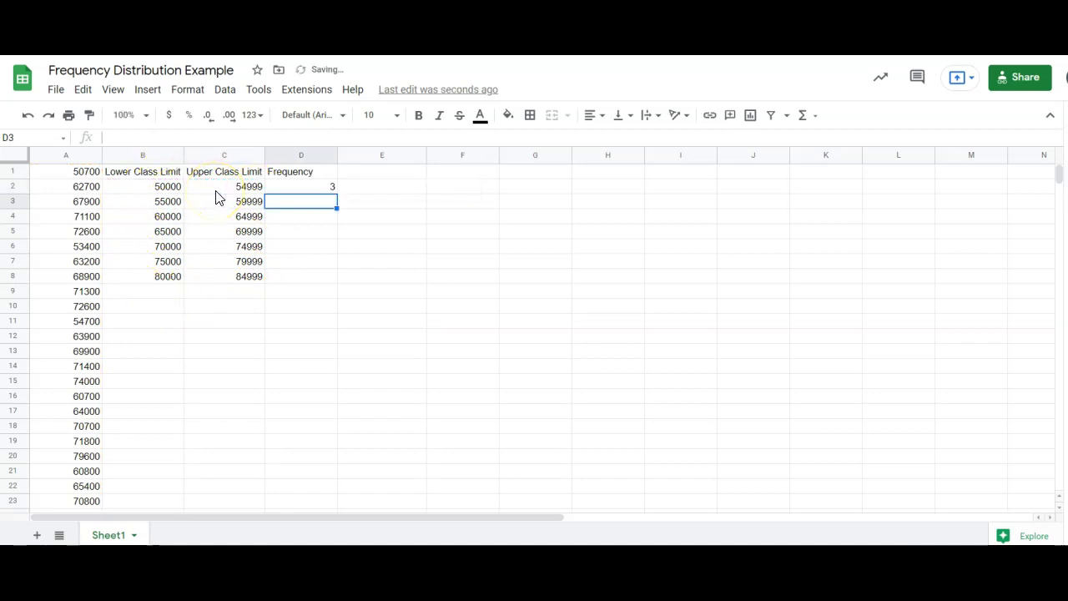
# - Copy D2's COUNTIF formula down to D8, giving frequencies 3, 0, 6, 4, 10, 1, 1
pyautogui.doubleClick(283, 188)
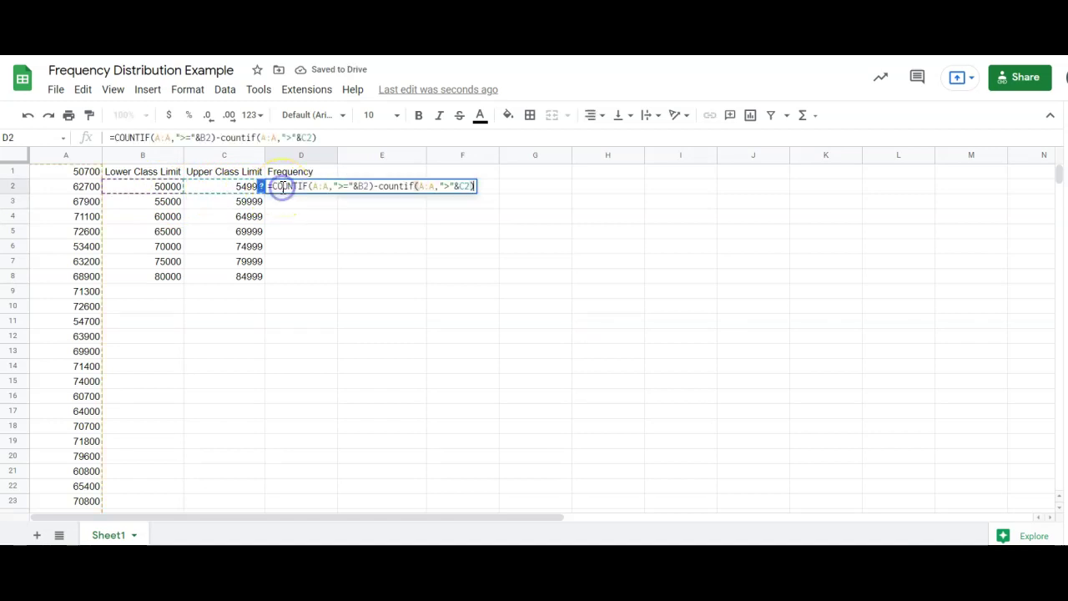
pyautogui.click(317, 189)
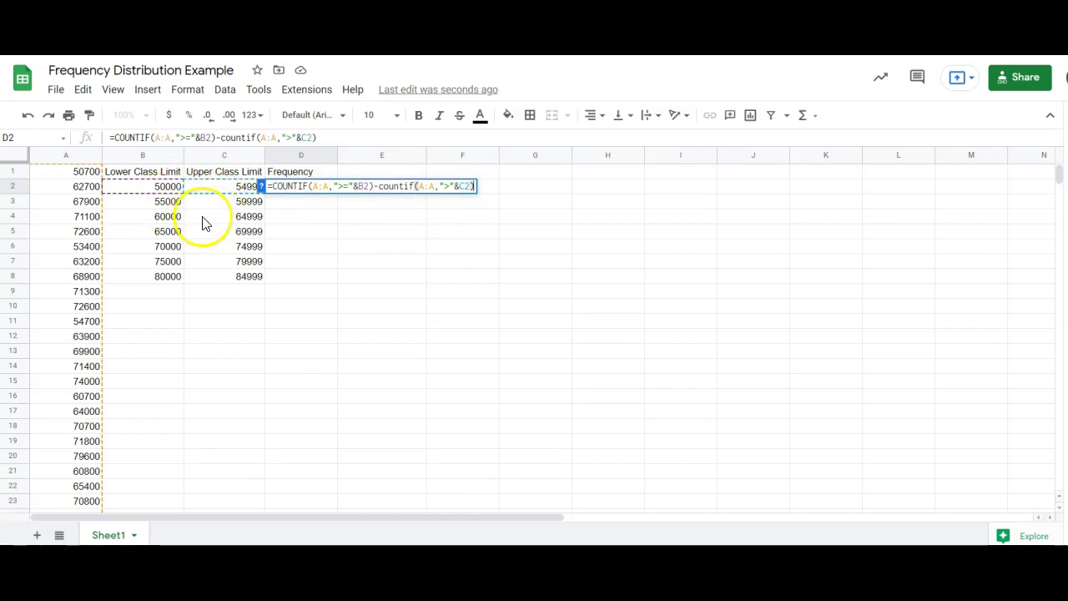
pyautogui.press('Return')
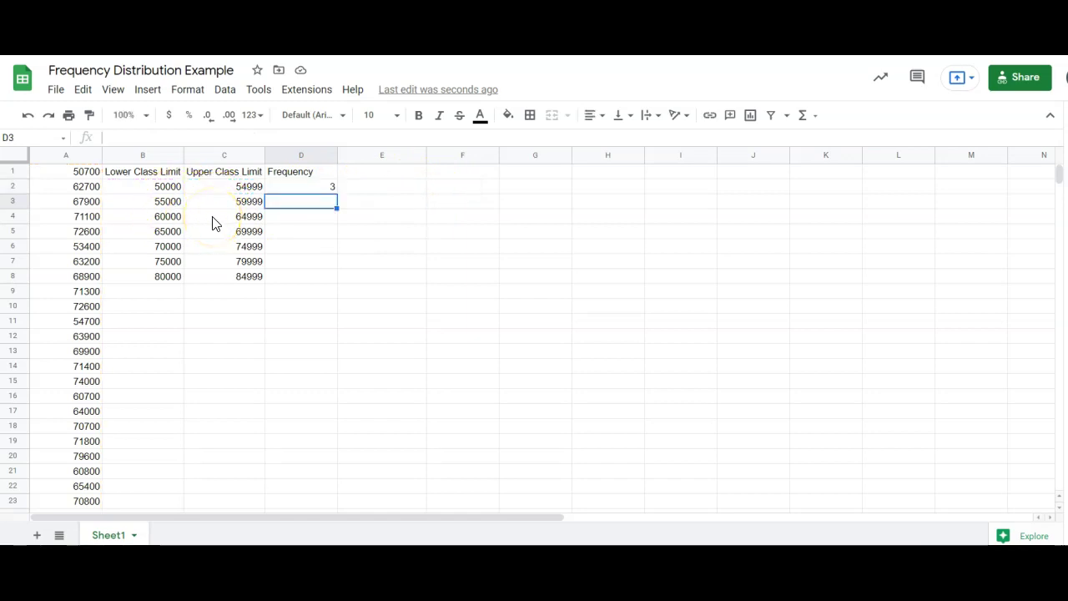
pyautogui.click(293, 186)
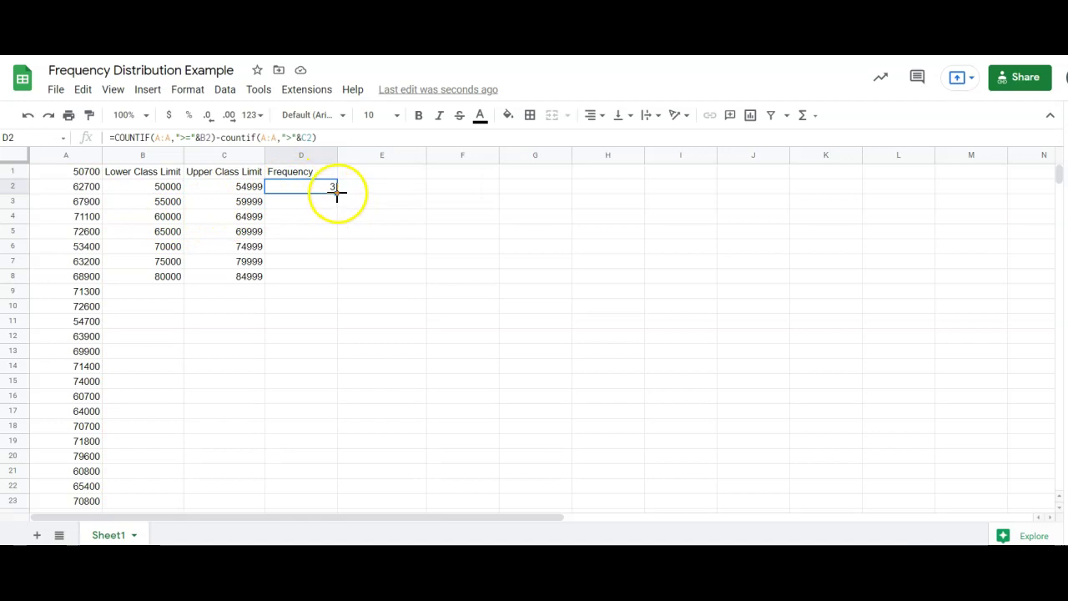
pyautogui.moveTo(338, 192); pyautogui.dragTo(331, 277)
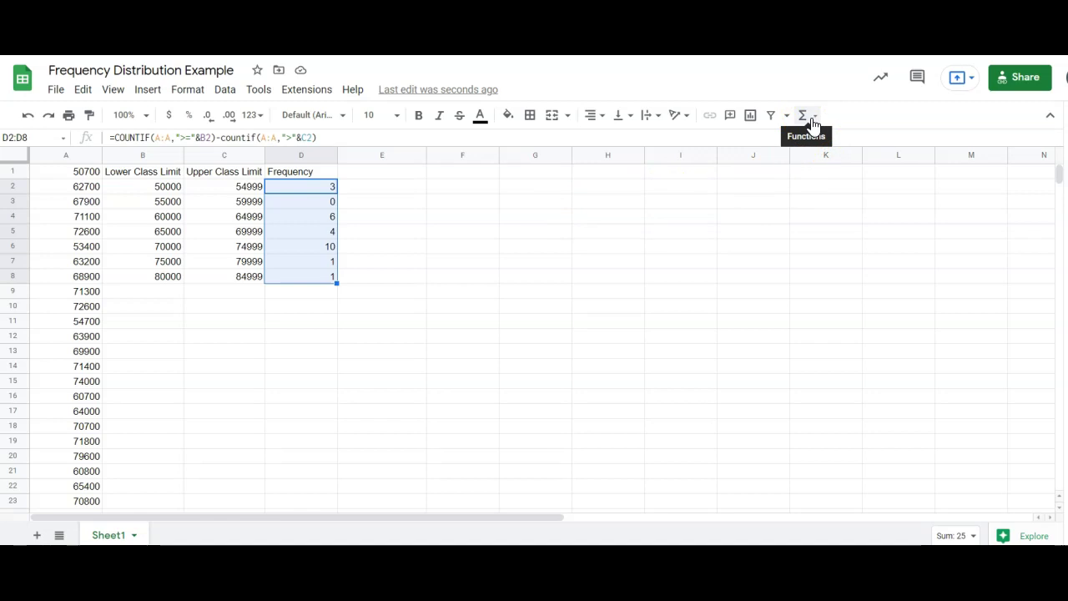
# - Total the frequencies in D9 with =SUM(D2:D8), giving 25
pyautogui.click(813, 124)
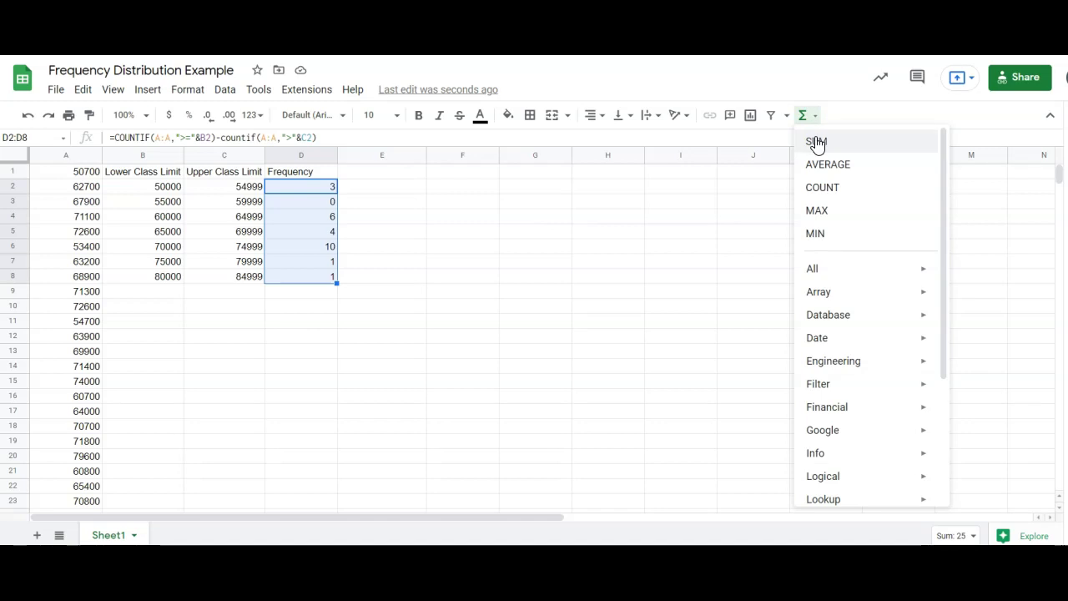
pyautogui.click(816, 142)
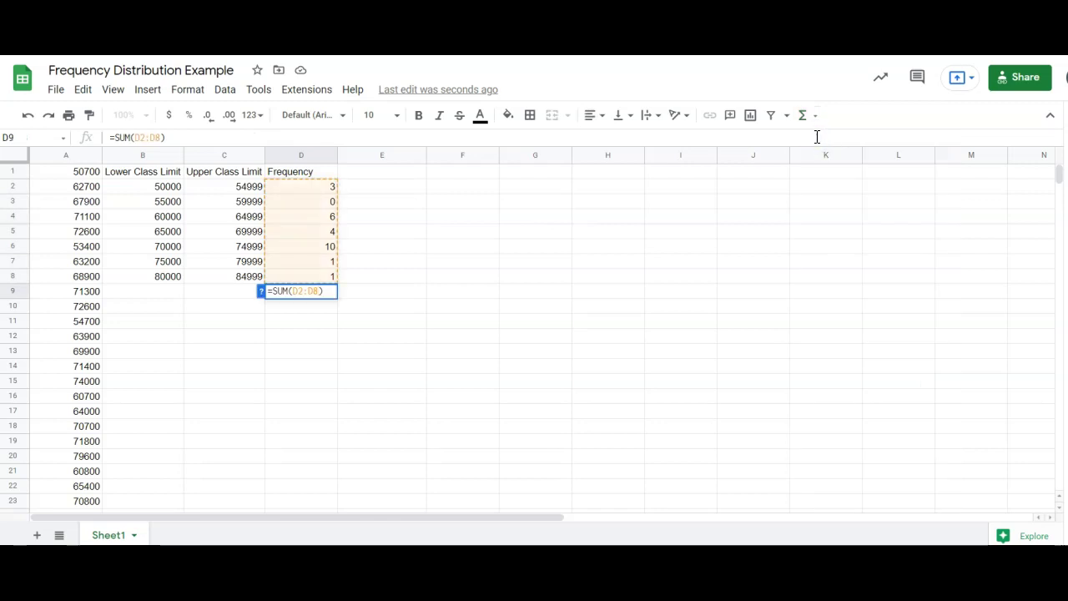
pyautogui.press('Return')
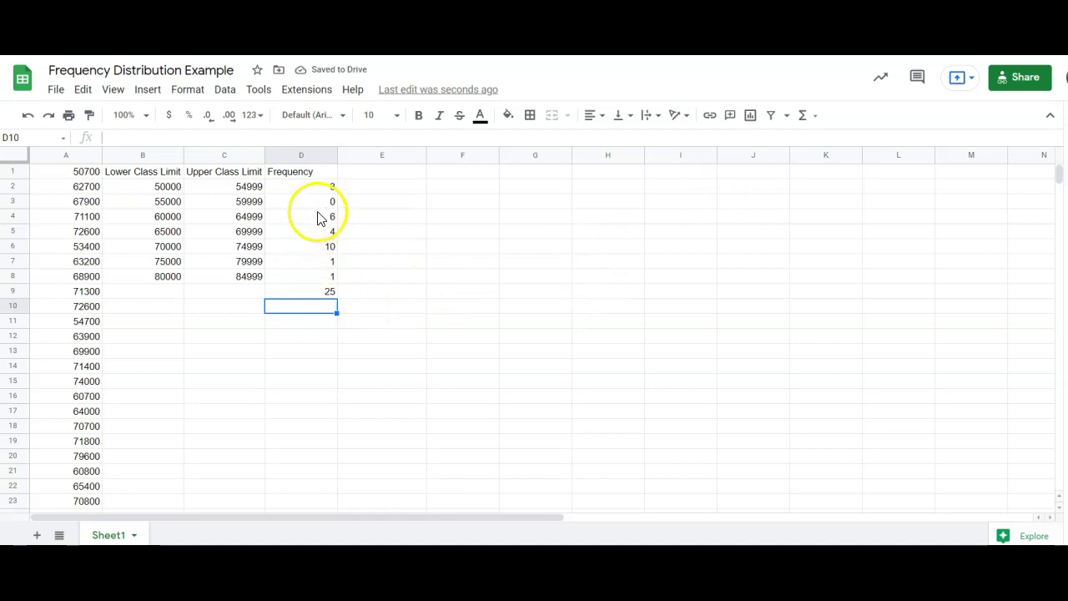
pyautogui.moveTo(93, 201); pyautogui.dragTo(53, 392)
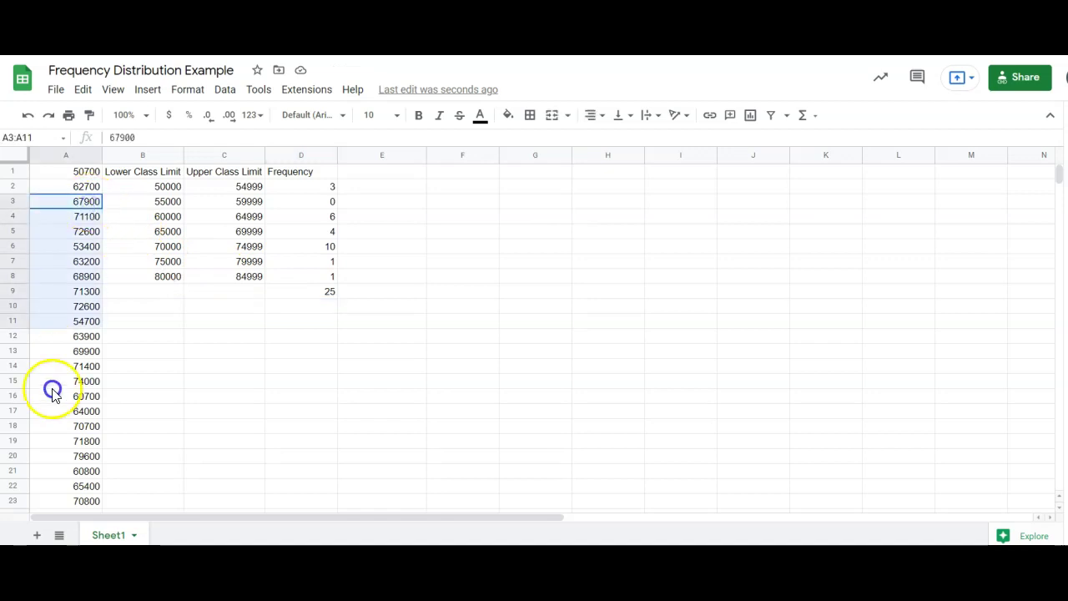
pyautogui.click(169, 346)
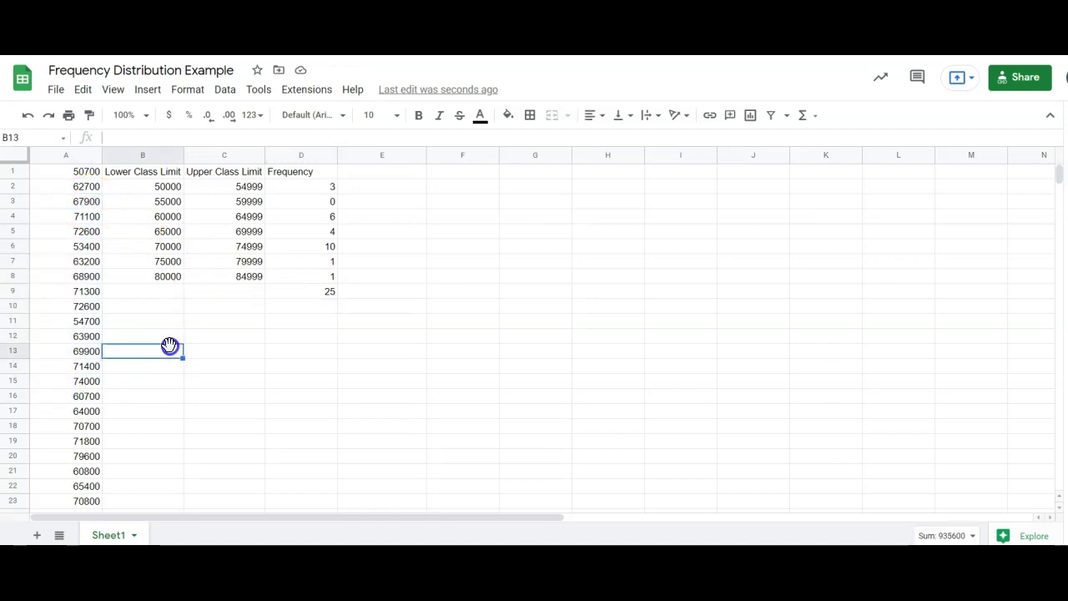
# - Head E1 'Relative Frequency' and enter a first =D2/25 formula in E2
pyautogui.click(354, 177)
pyautogui.write('Relative Frequency')
pyautogui.press('Return')
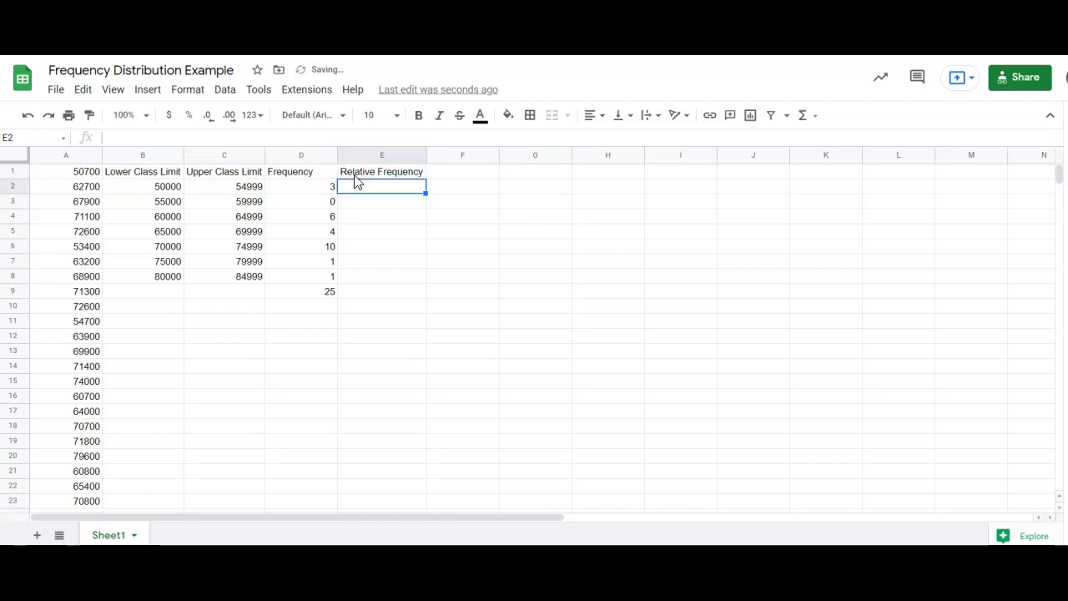
pyautogui.write('=')
pyautogui.click(302, 186)
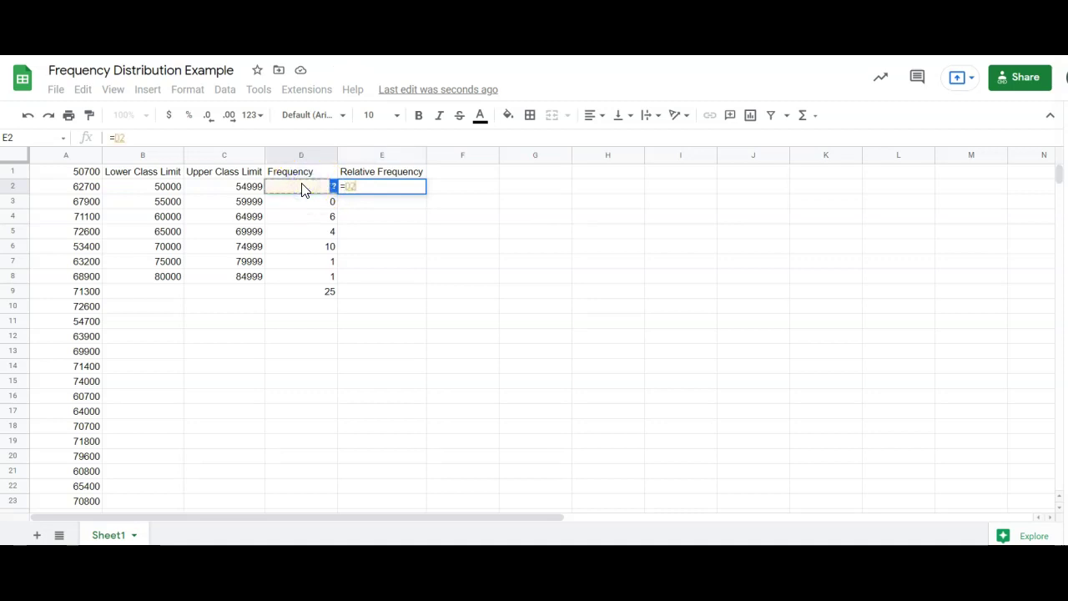
pyautogui.write('/25')
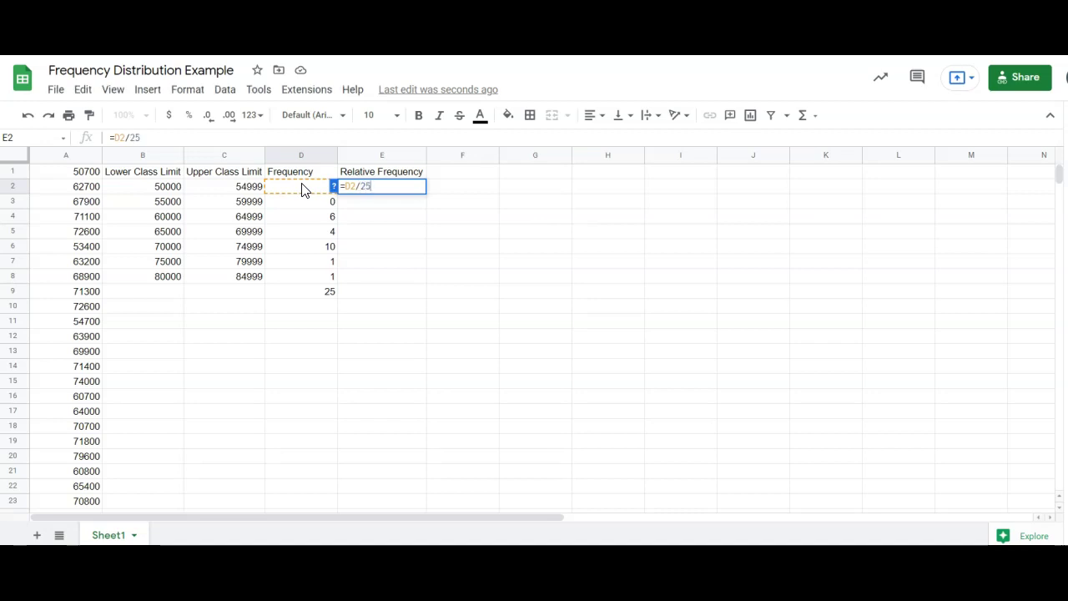
pyautogui.press('Return')
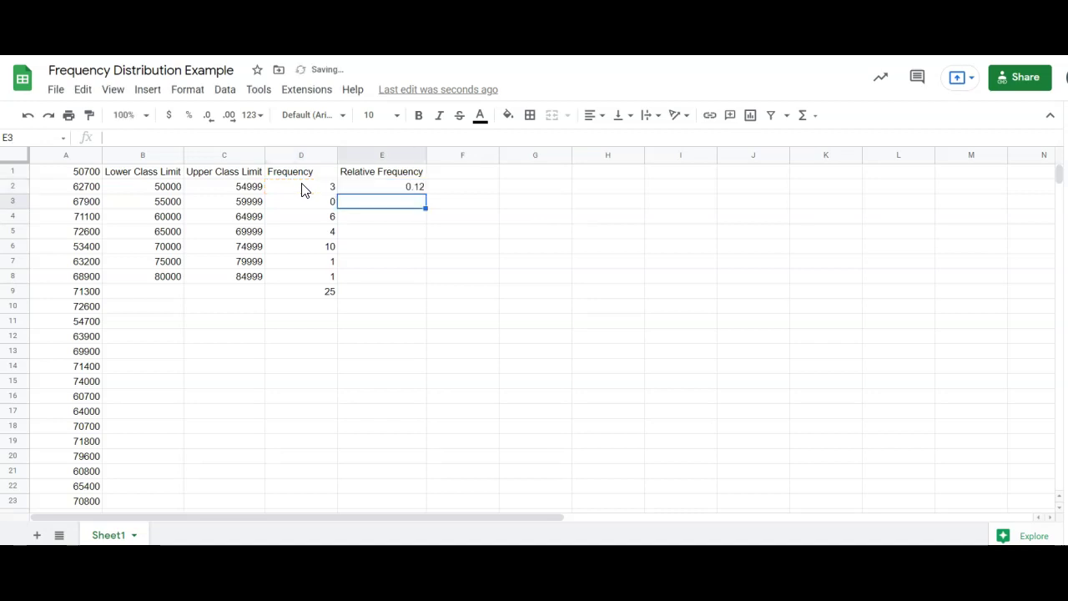
# - Fill the formula down to E8, then clear E2:E8 again
pyautogui.click(404, 190)
pyautogui.moveTo(425, 193); pyautogui.dragTo(421, 289)
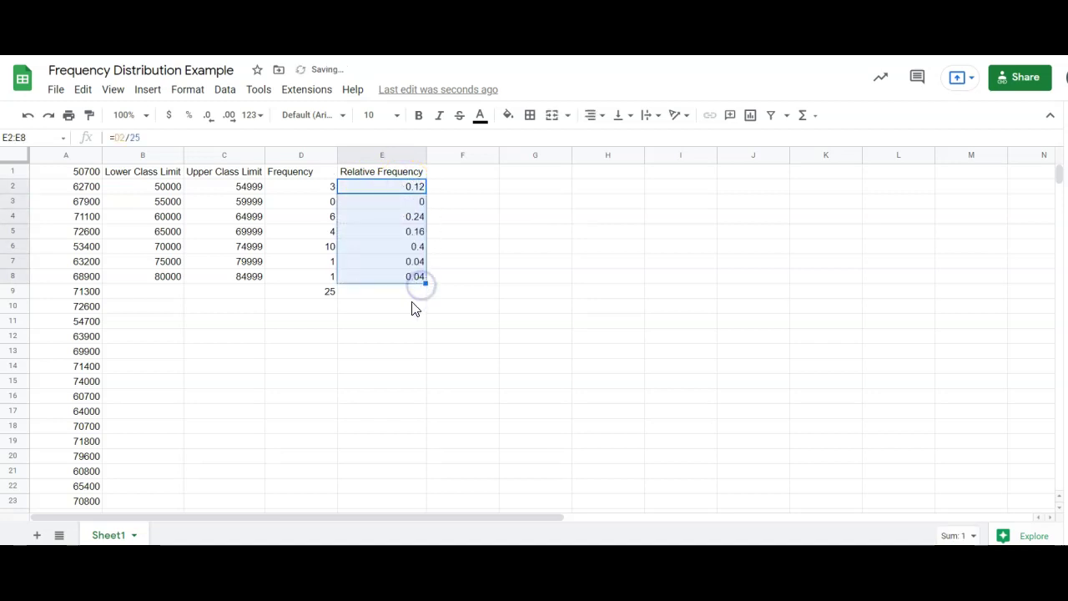
pyautogui.press('Return')
pyautogui.click(396, 341)
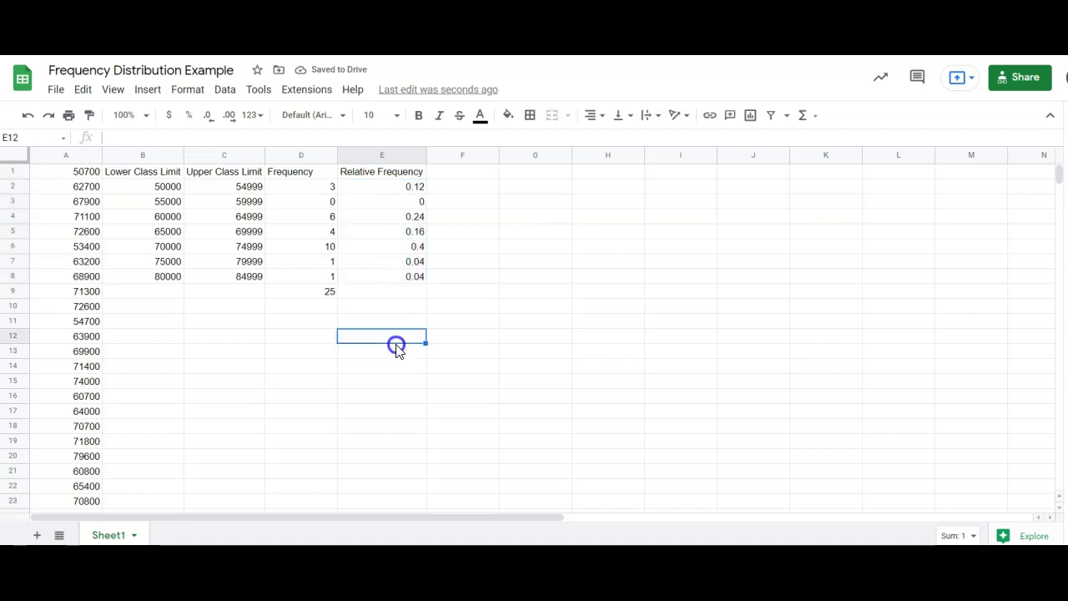
pyautogui.moveTo(409, 185); pyautogui.dragTo(399, 278)
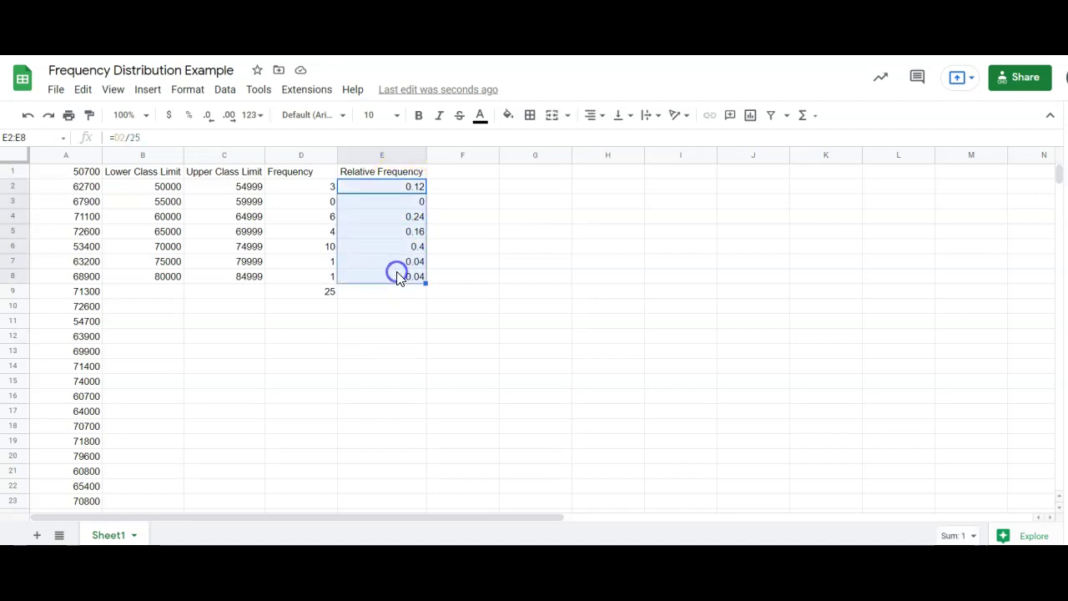
pyautogui.press('Delete')
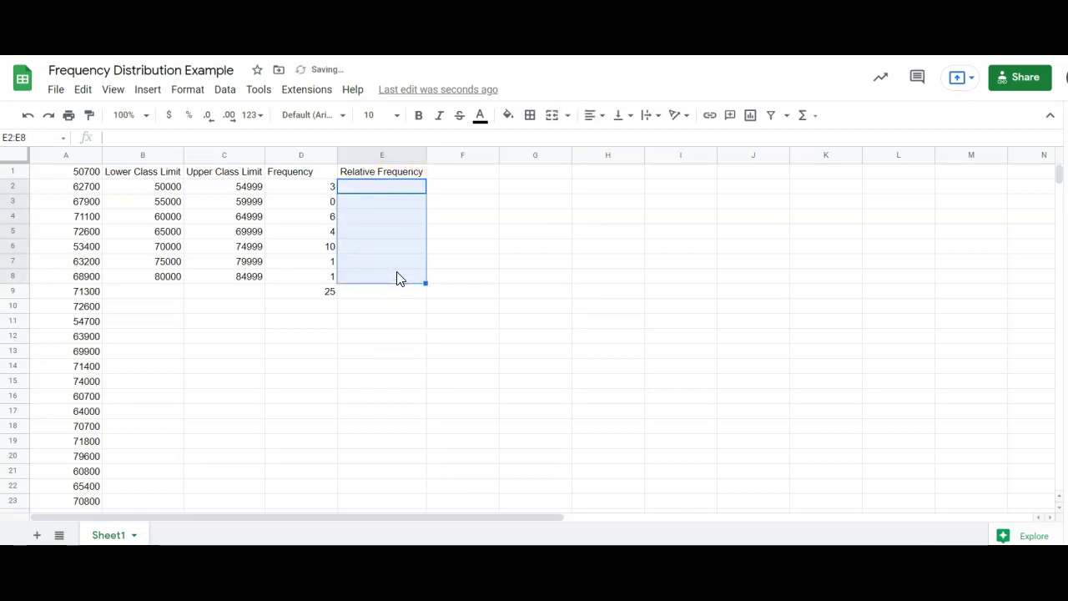
# - Enter a formula in E2 dividing D2 by the absolute total $D$9 and fill it to E8
pyautogui.click(393, 306)
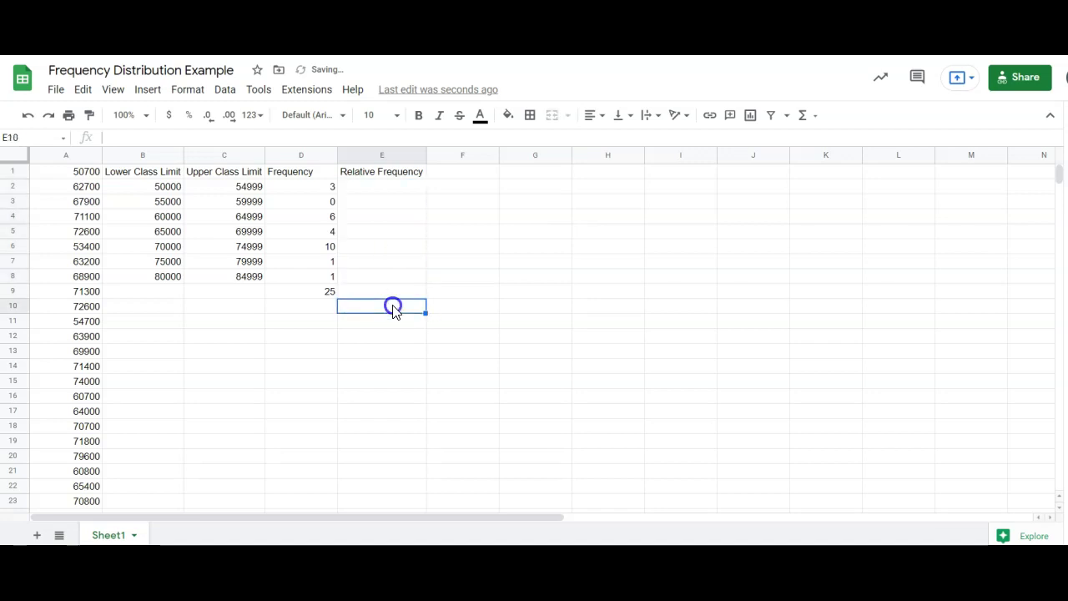
pyautogui.click(386, 187)
pyautogui.write('=')
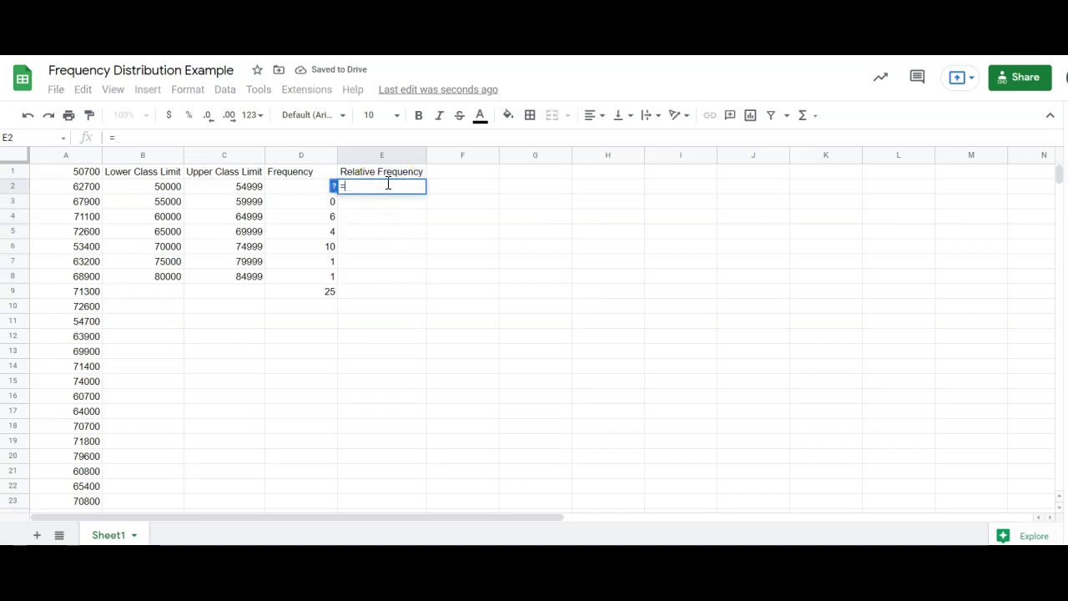
pyautogui.click(292, 192)
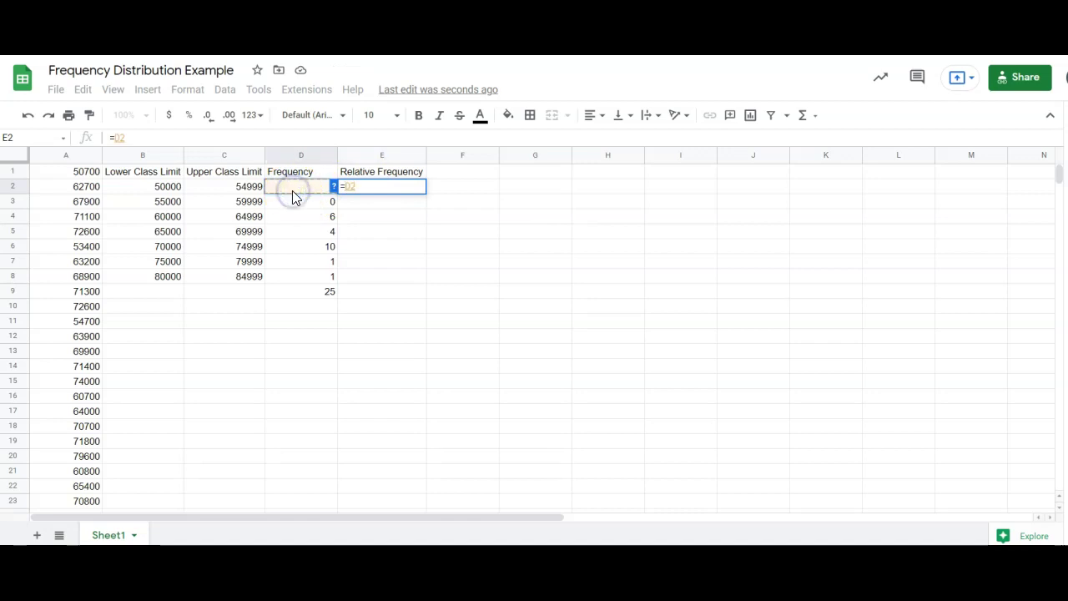
pyautogui.click(297, 295)
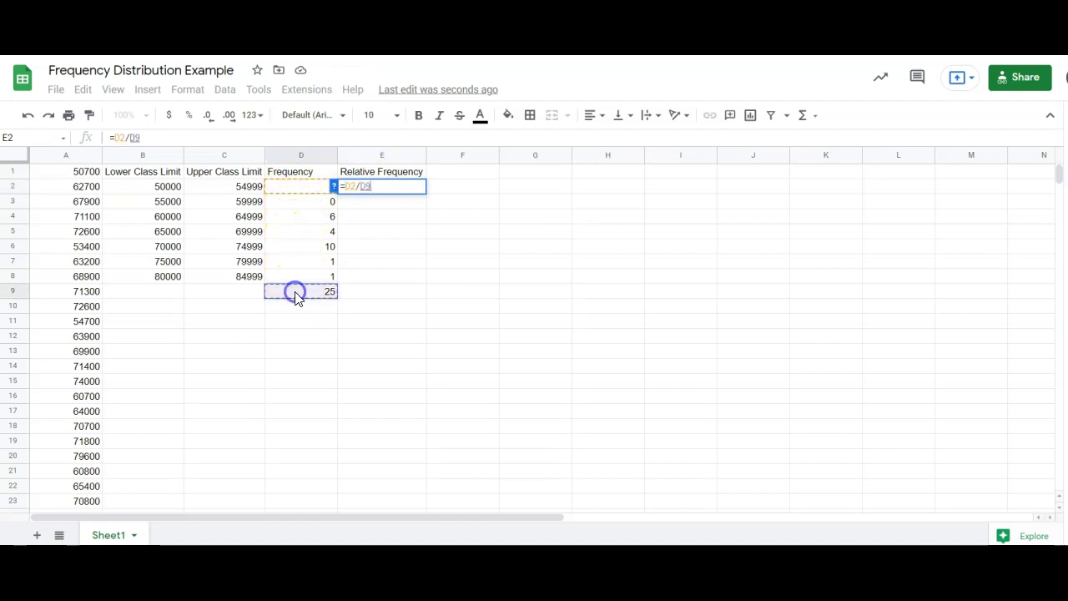
pyautogui.press('F4')
pyautogui.press('F4')
pyautogui.press('Return')
pyautogui.click(414, 188)
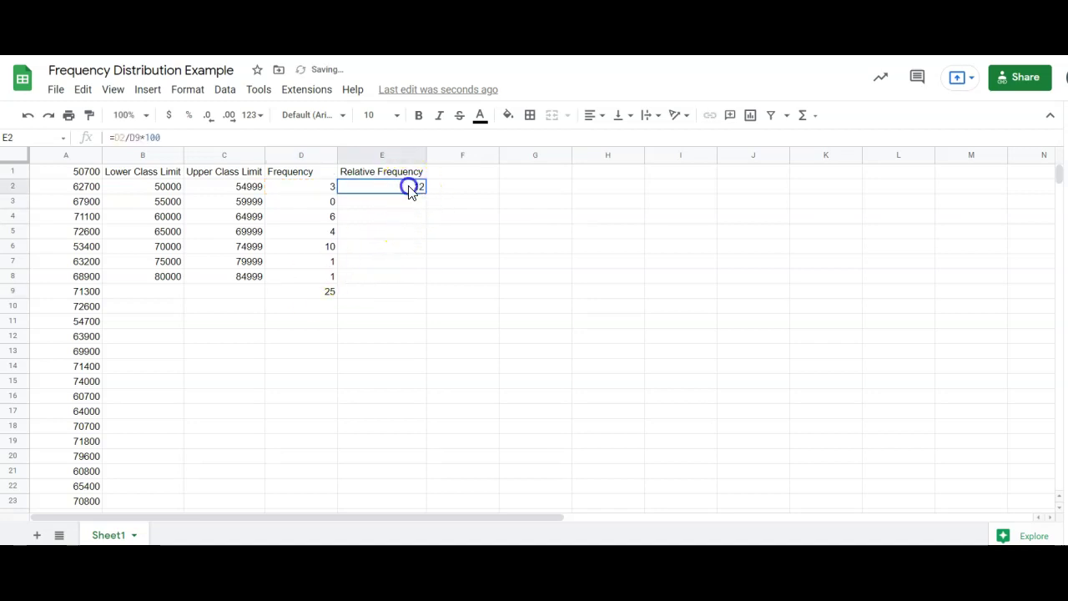
pyautogui.moveTo(426, 194); pyautogui.dragTo(426, 282)
# - Rework E2 to =D2/$D$9*100 and fill down, giving 12, 0, 24, 16, 40, 4, 4
pyautogui.hotkey('ctrl', 'z')
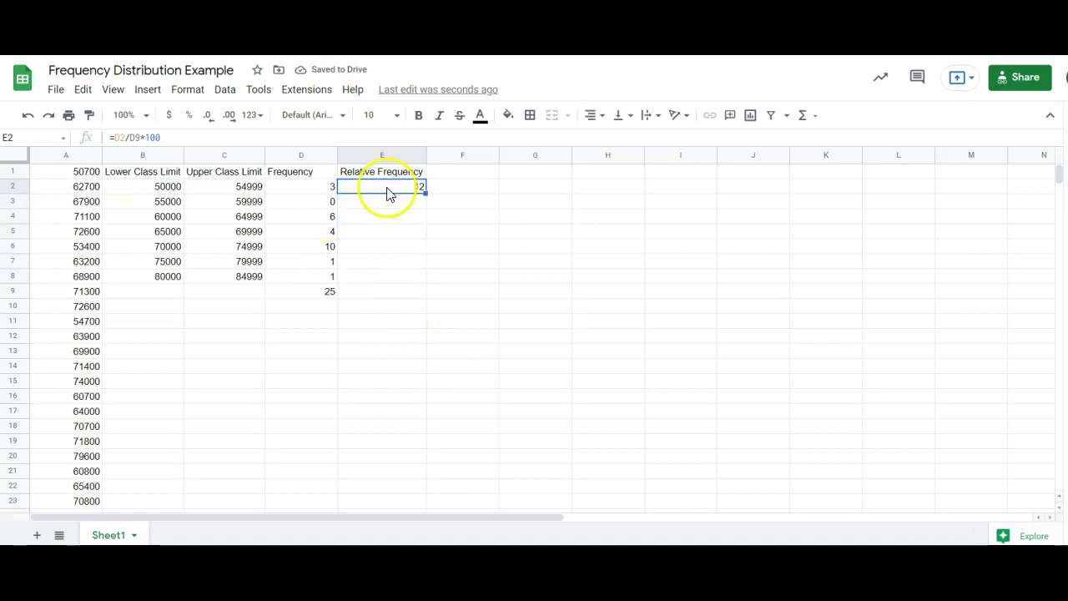
pyautogui.doubleClick(388, 192)
pyautogui.click(327, 289)
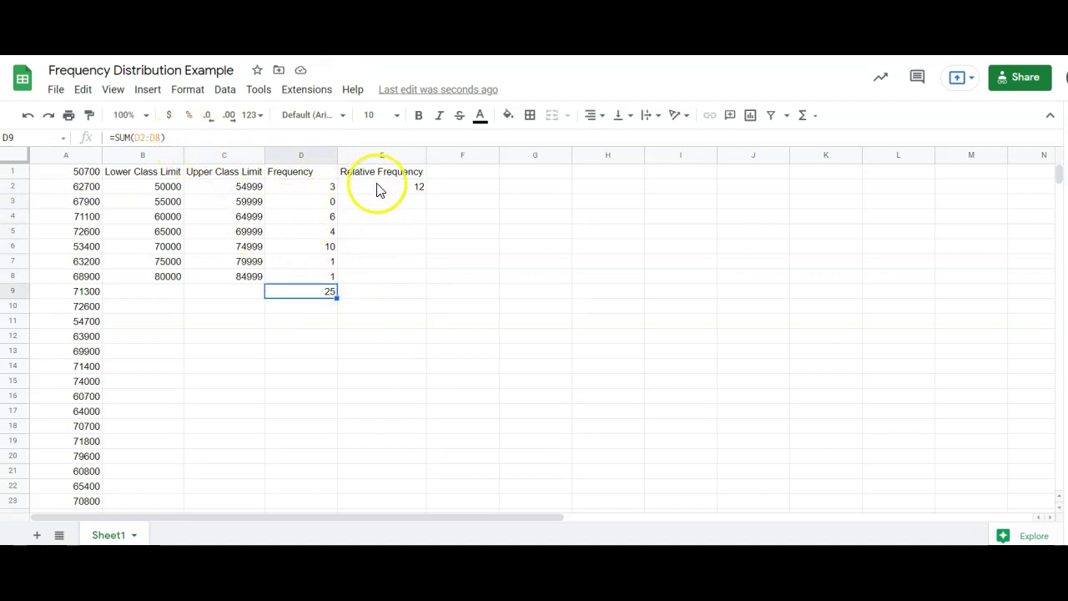
pyautogui.hotkey('ctrl', 'z')
pyautogui.click(140, 135)
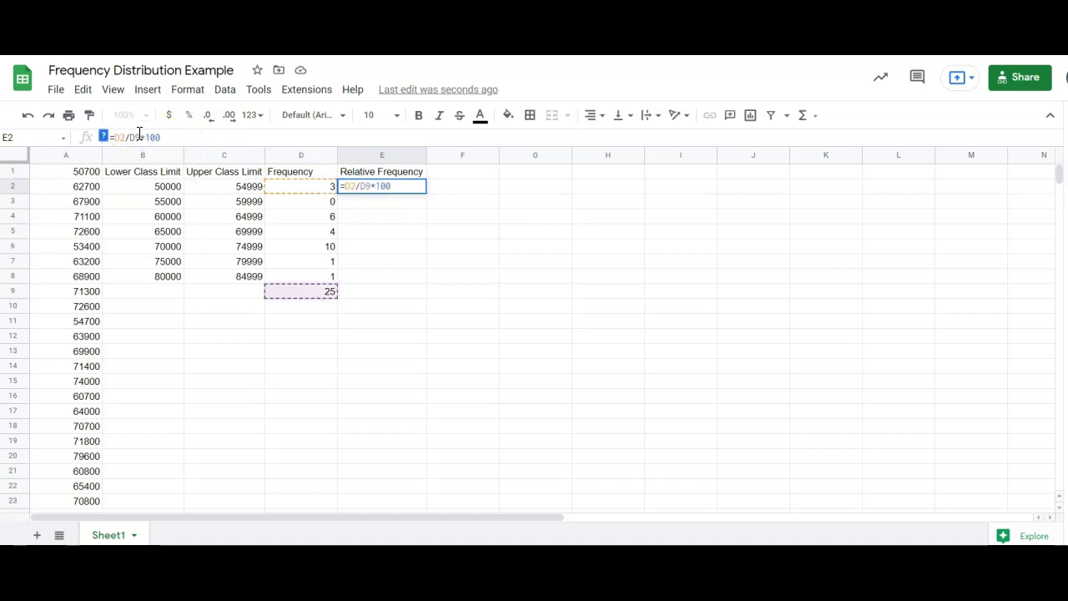
pyautogui.press('BackSpace')
pyautogui.press('BackSpace')
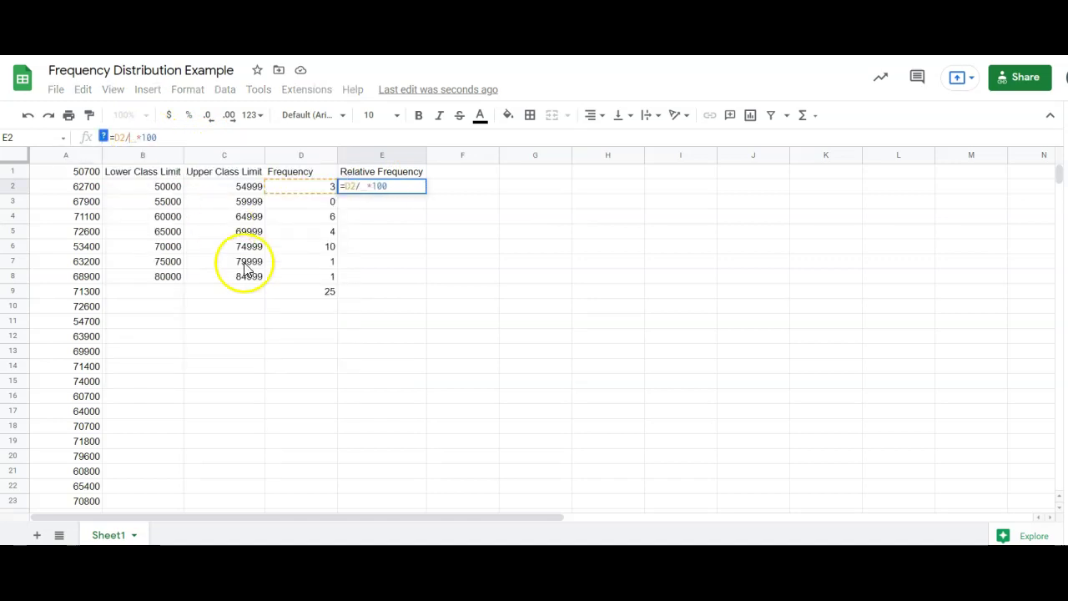
pyautogui.click(284, 294)
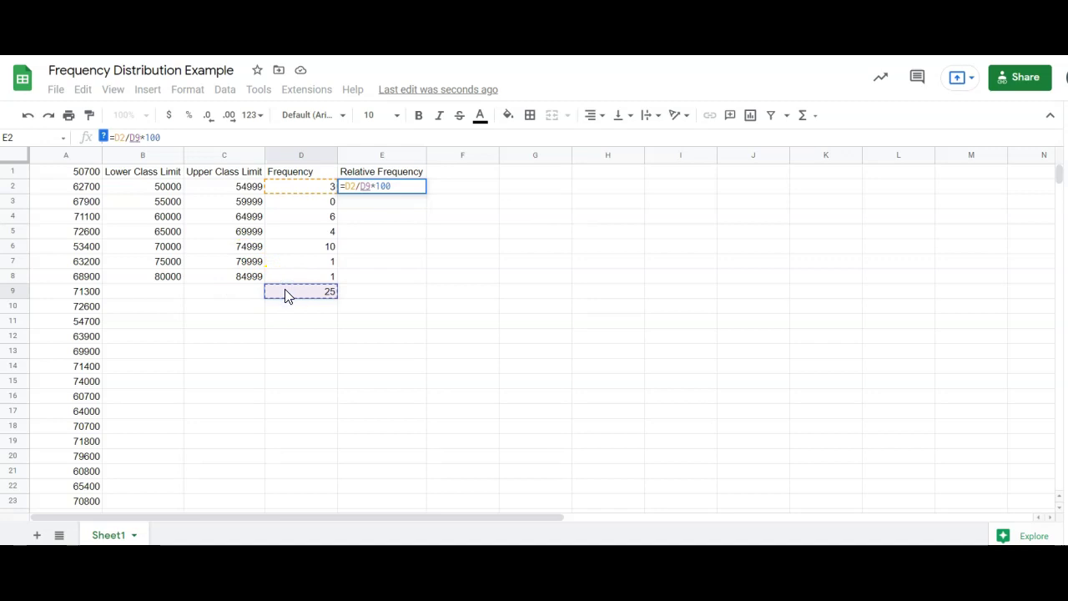
pyautogui.press('F4')
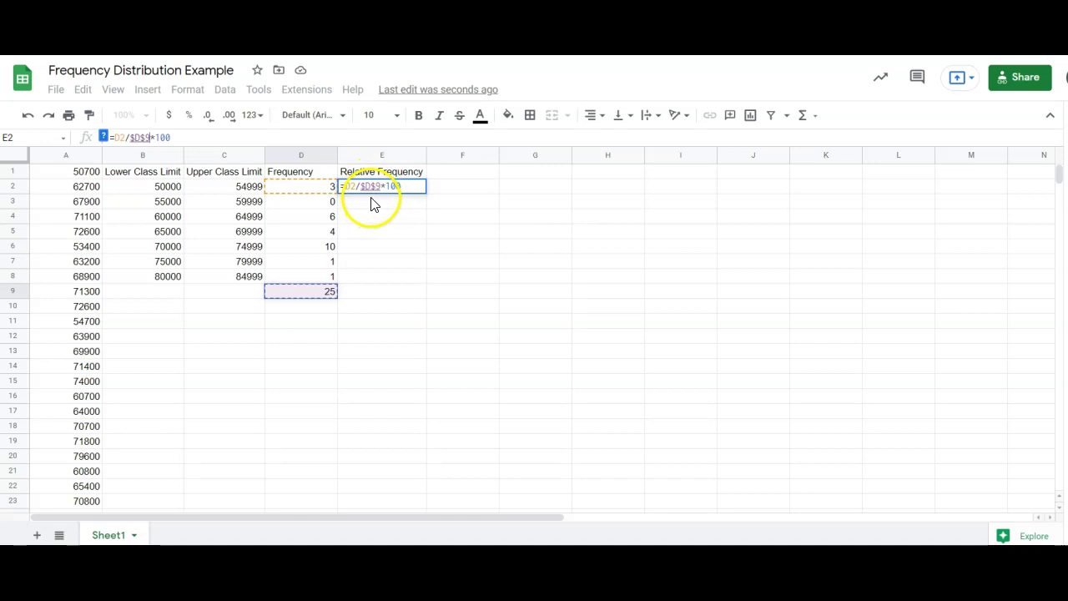
pyautogui.press('Return')
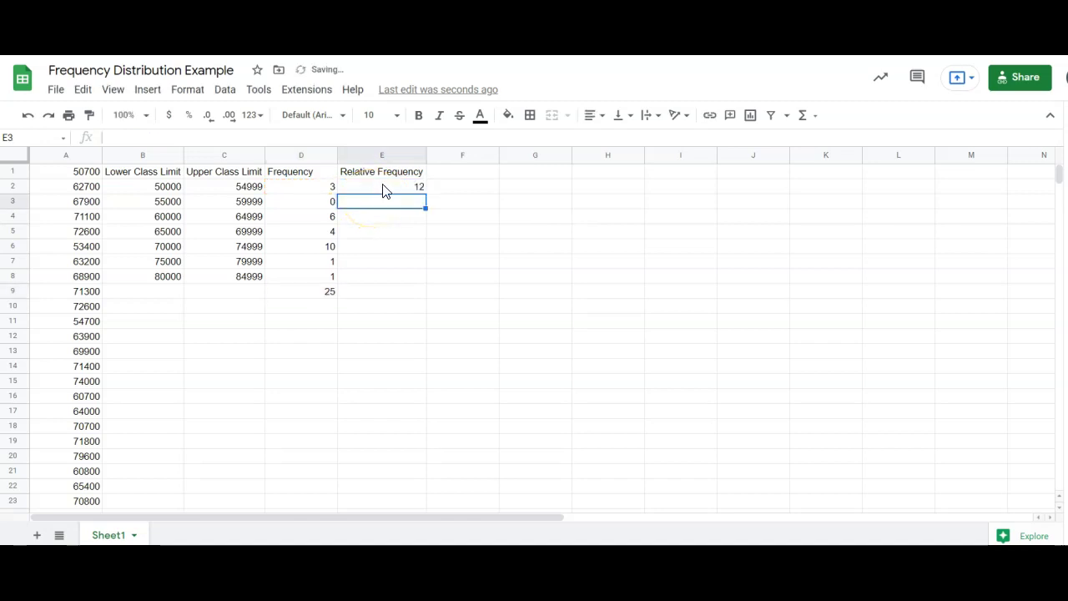
pyautogui.click(383, 186)
pyautogui.moveTo(424, 194); pyautogui.dragTo(420, 279)
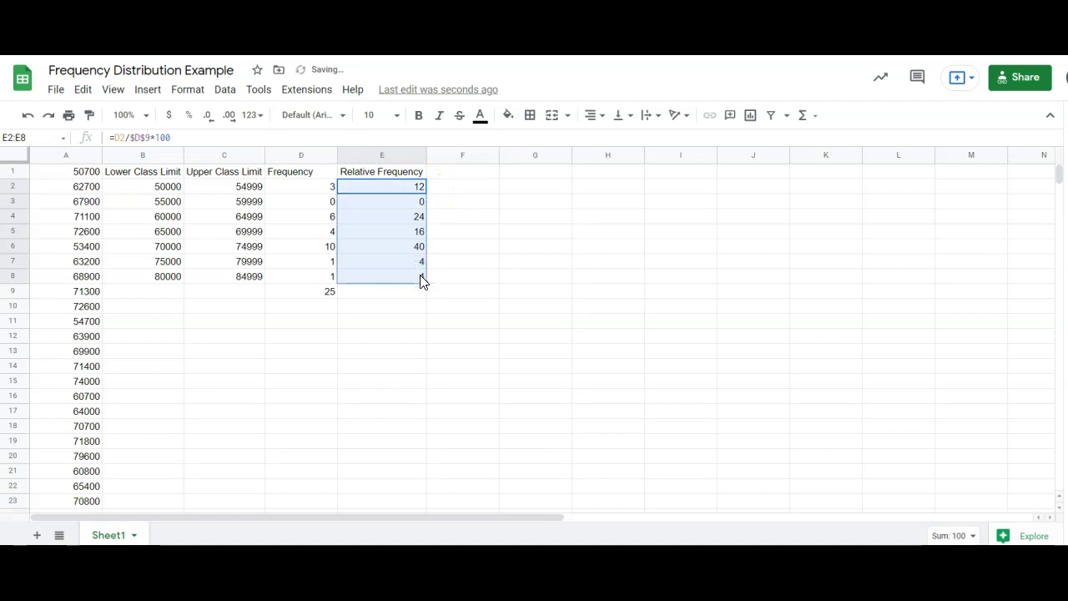
# - Check the absolute $D$9 reference in E2's formula, leaving it unchanged
pyautogui.doubleClick(395, 187)
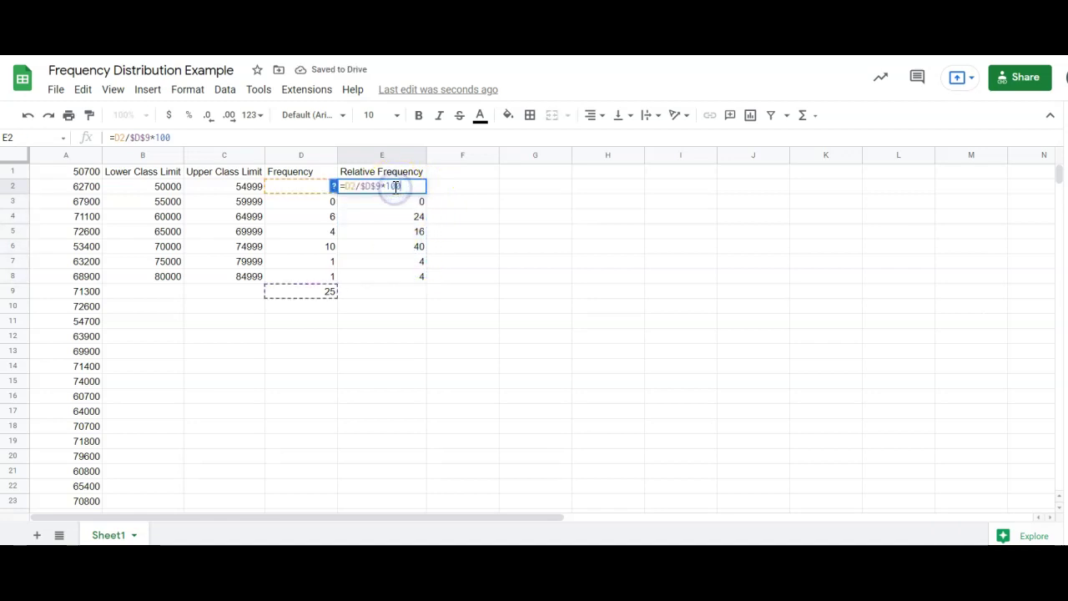
pyautogui.tripleClick(369, 190)
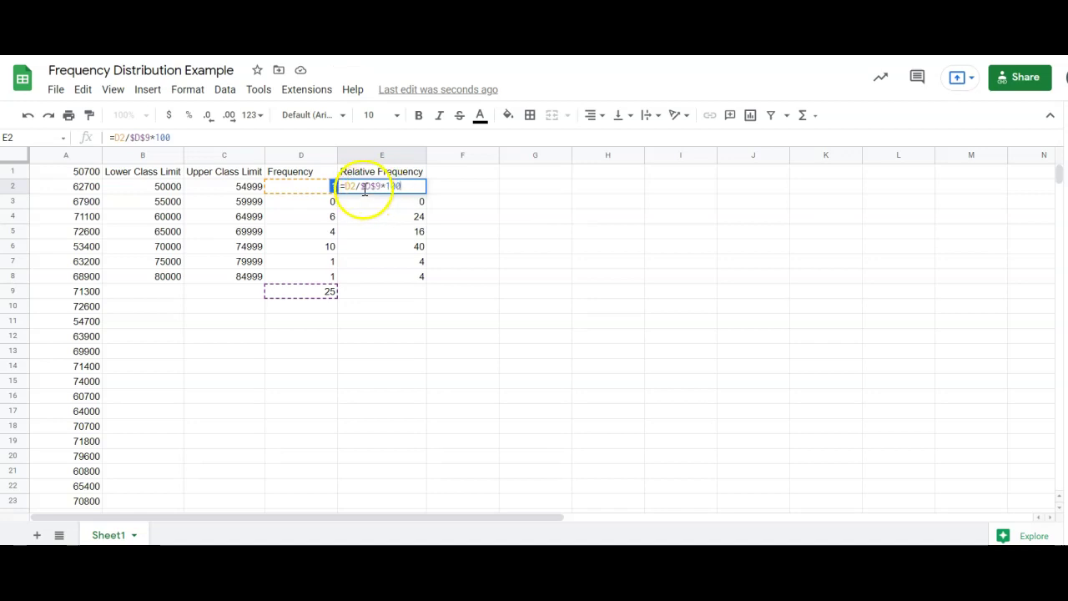
pyautogui.moveTo(365, 189); pyautogui.dragTo(381, 185)
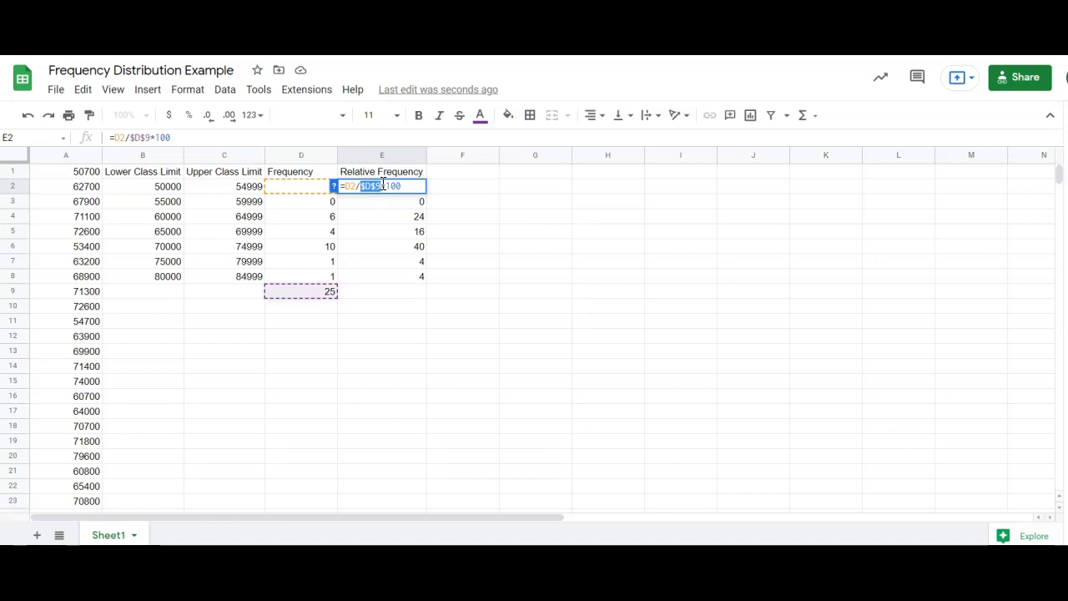
pyautogui.press('Return')
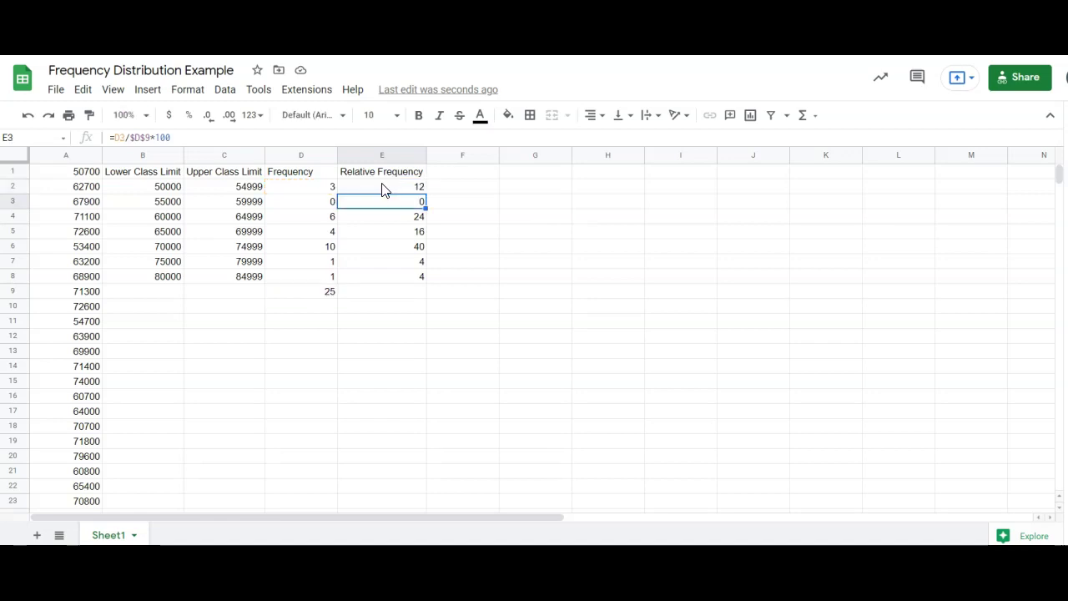
pyautogui.click(436, 177)
# - Head column F 'Cumulative Frequency' in F1
pyautogui.write('C')
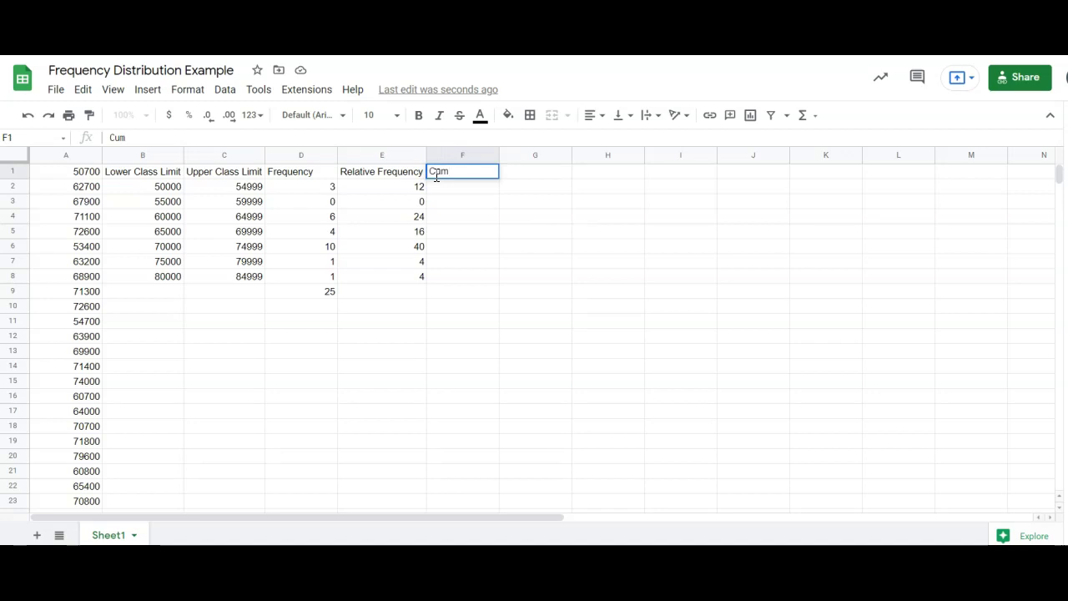
pyautogui.write('um')
pyautogui.write('ulative Frequency')
pyautogui.press('Return')
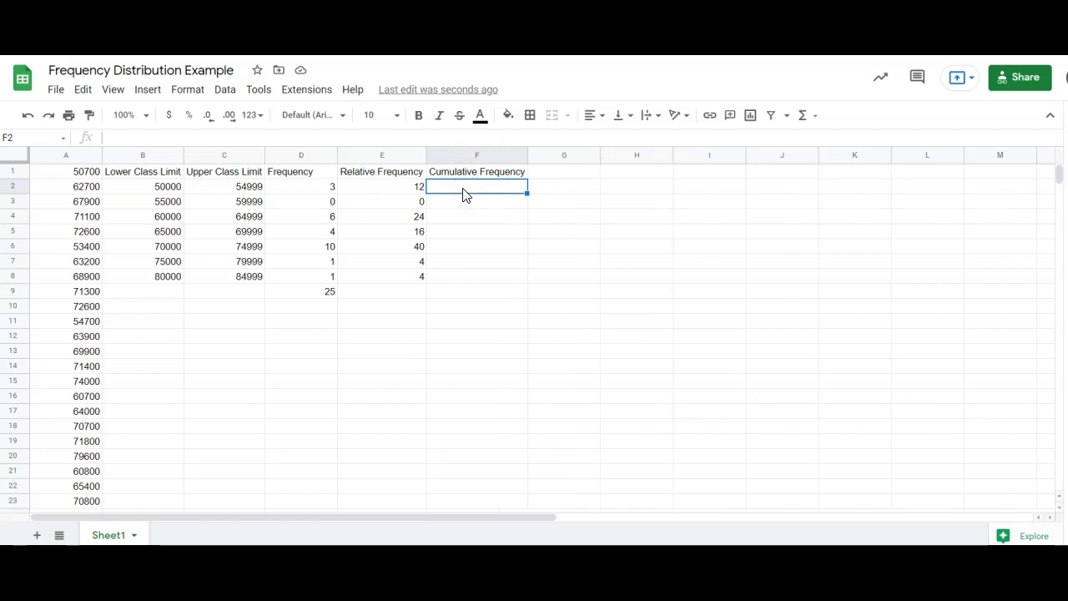
# - Enter the running-total formula =sum($D$2:D2) in F2
pyautogui.doubleClick(464, 192)
pyautogui.write('=')
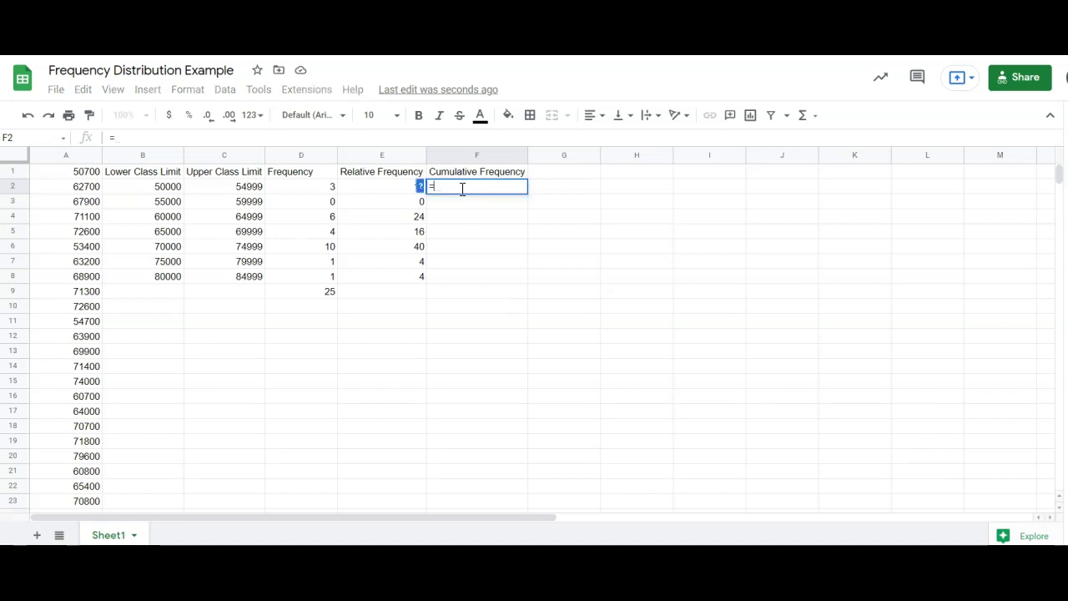
pyautogui.write('sum')
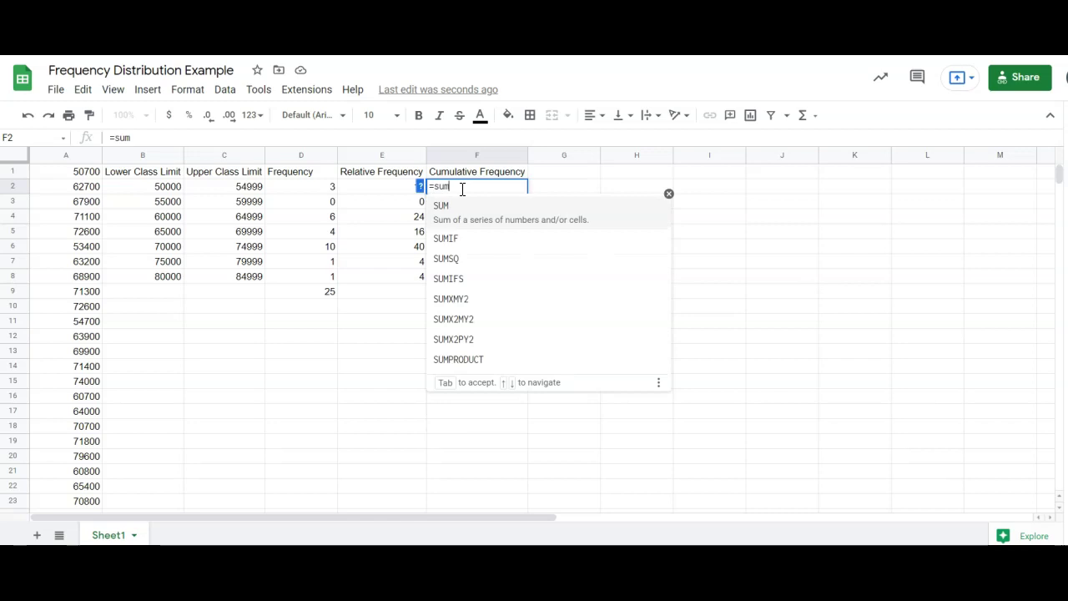
pyautogui.write('(')
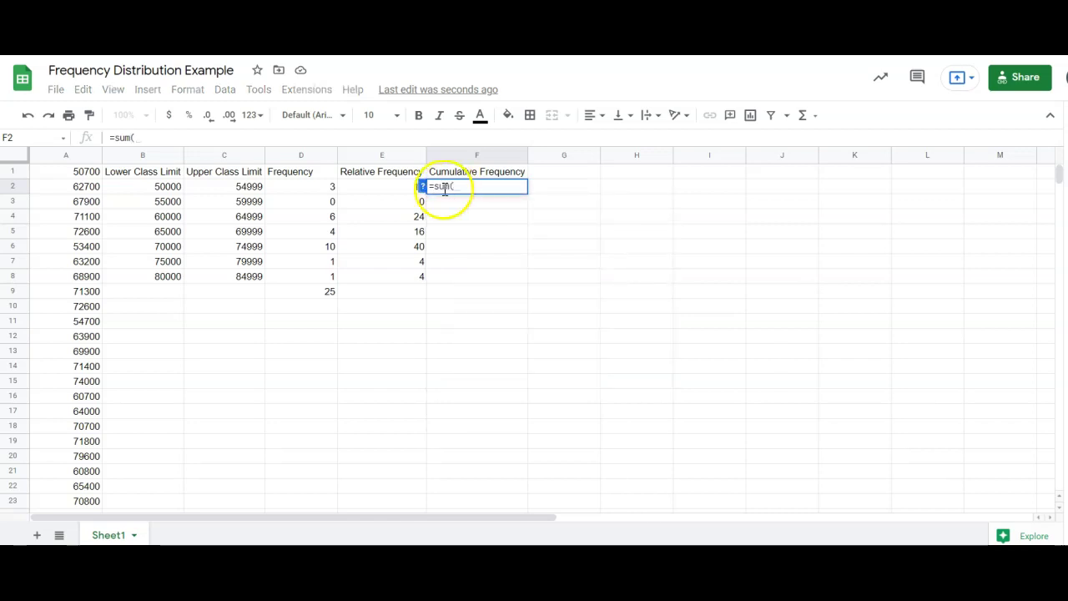
pyautogui.click(423, 187)
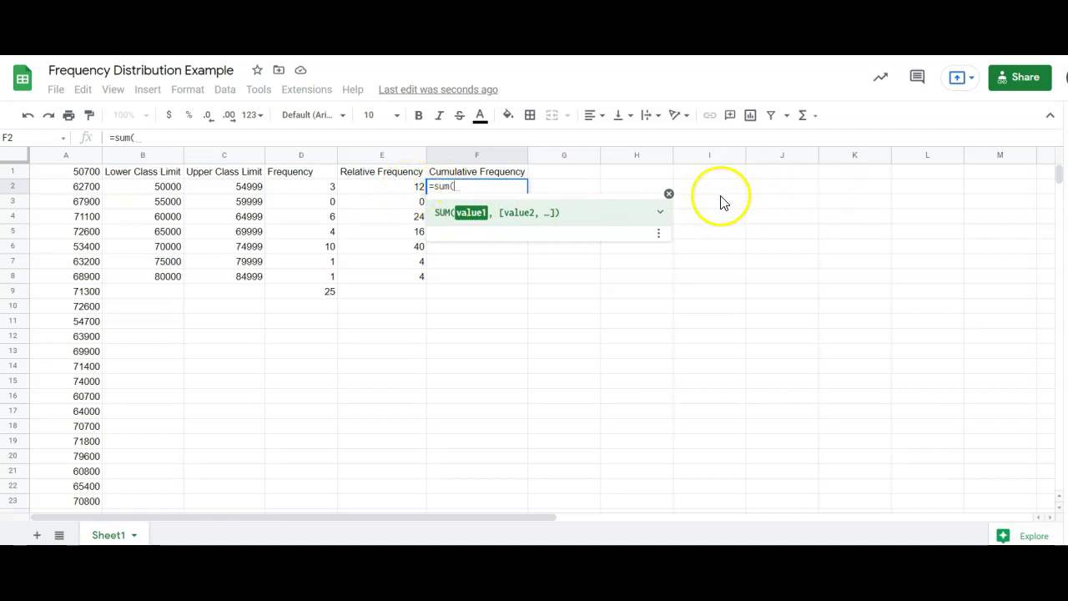
pyautogui.click(672, 197)
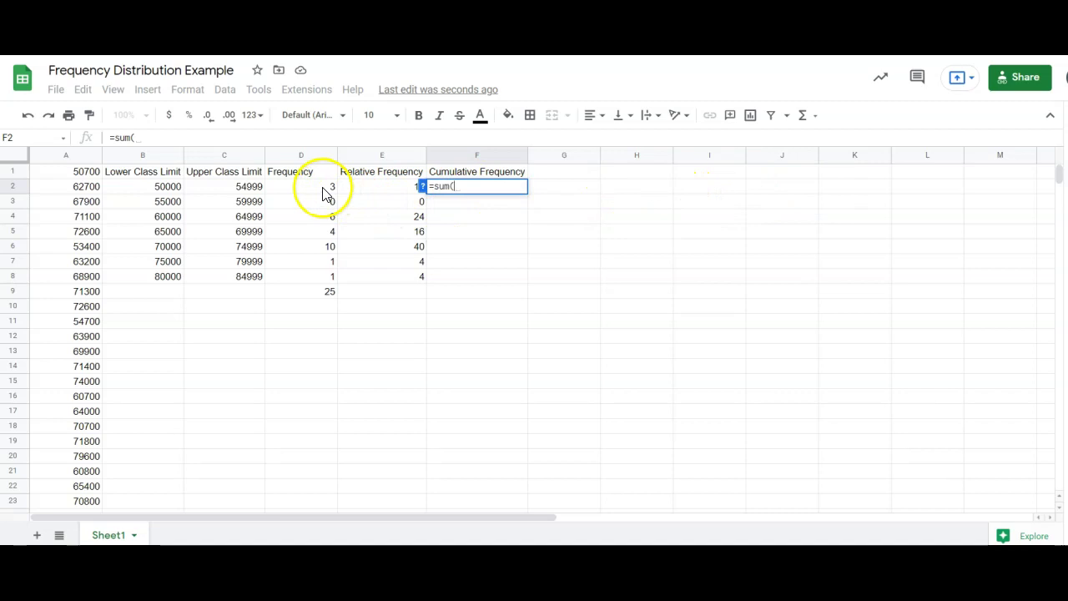
pyautogui.click(312, 191)
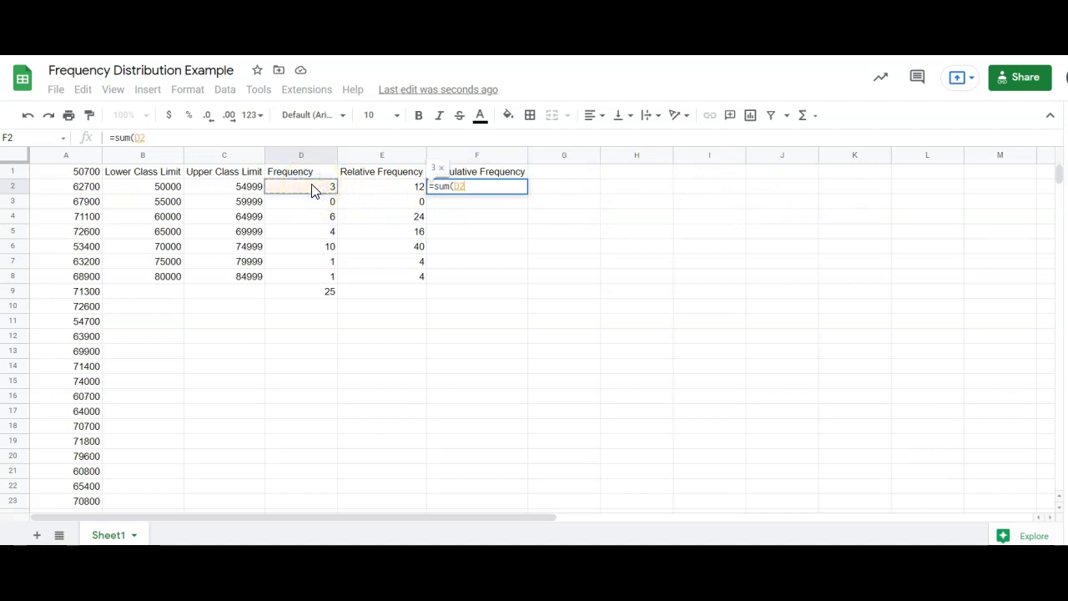
pyautogui.press('F4')
pyautogui.write(':')
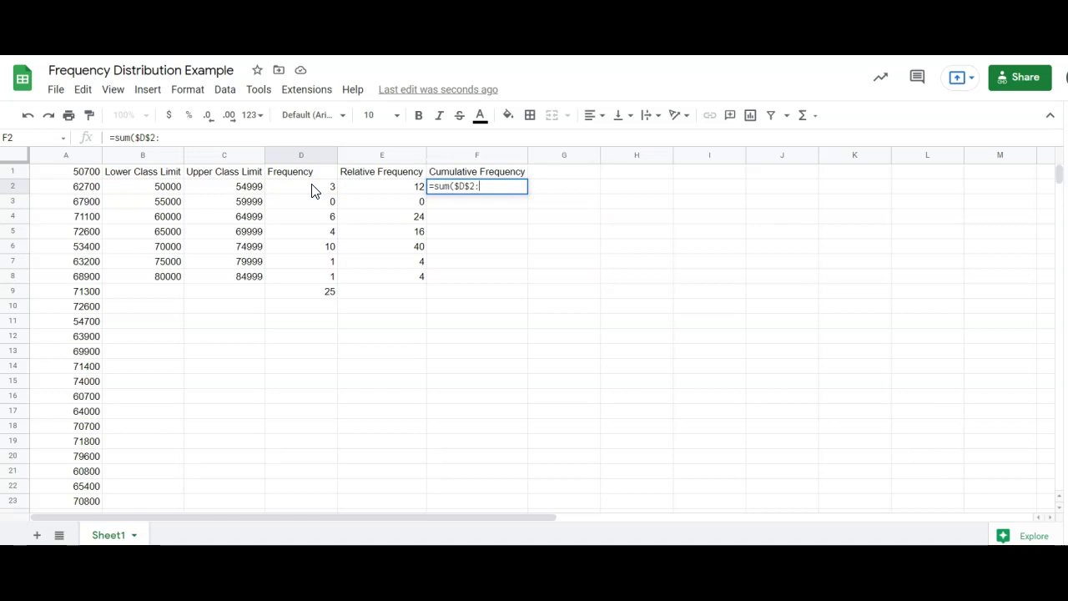
pyautogui.click(312, 190)
pyautogui.click(163, 138)
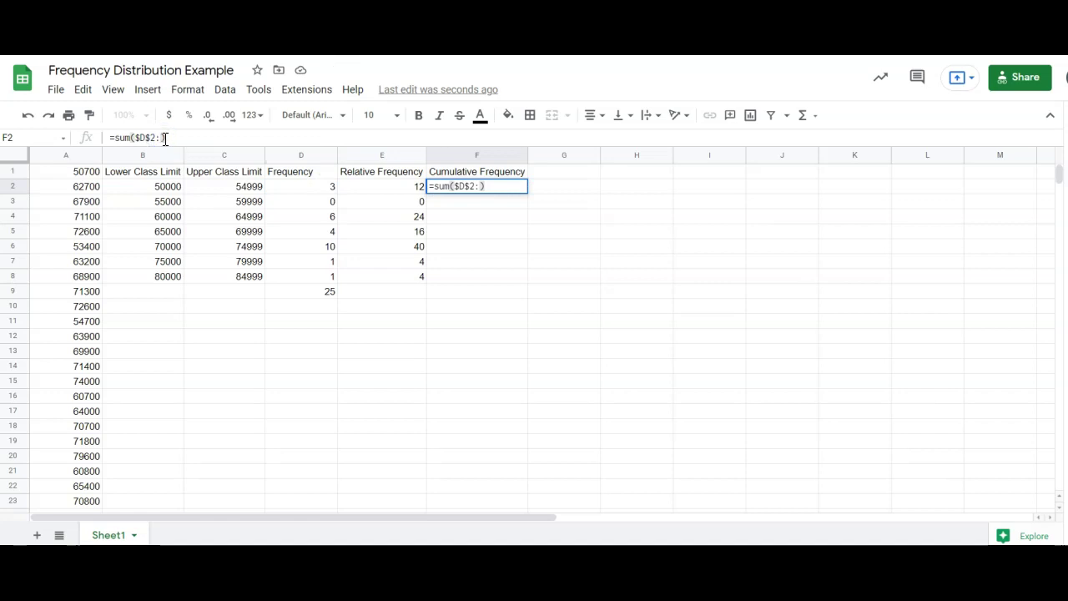
pyautogui.press('BackSpace')
pyautogui.write('D2)')
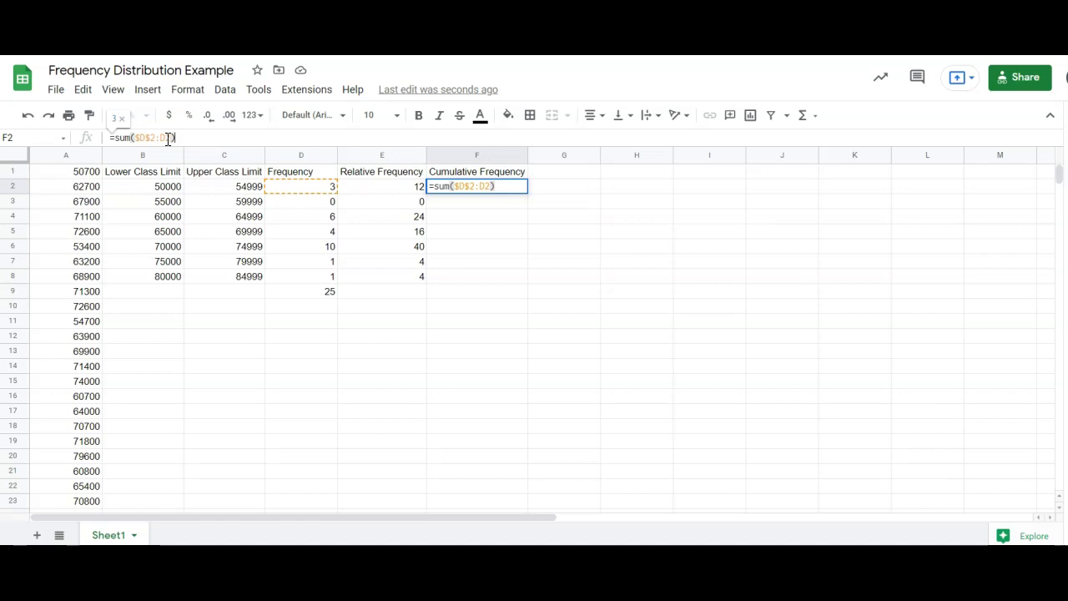
# - Copy F2's running sum down to F8, giving 3, 3, 9, 13, 23, 24, 25
pyautogui.press('Return')
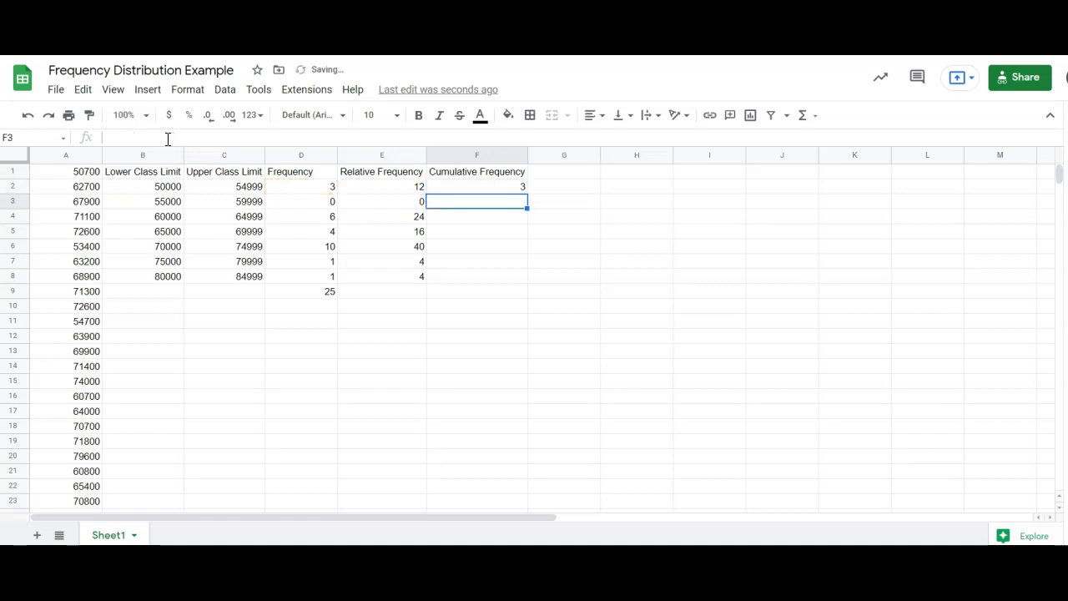
pyautogui.click(474, 187)
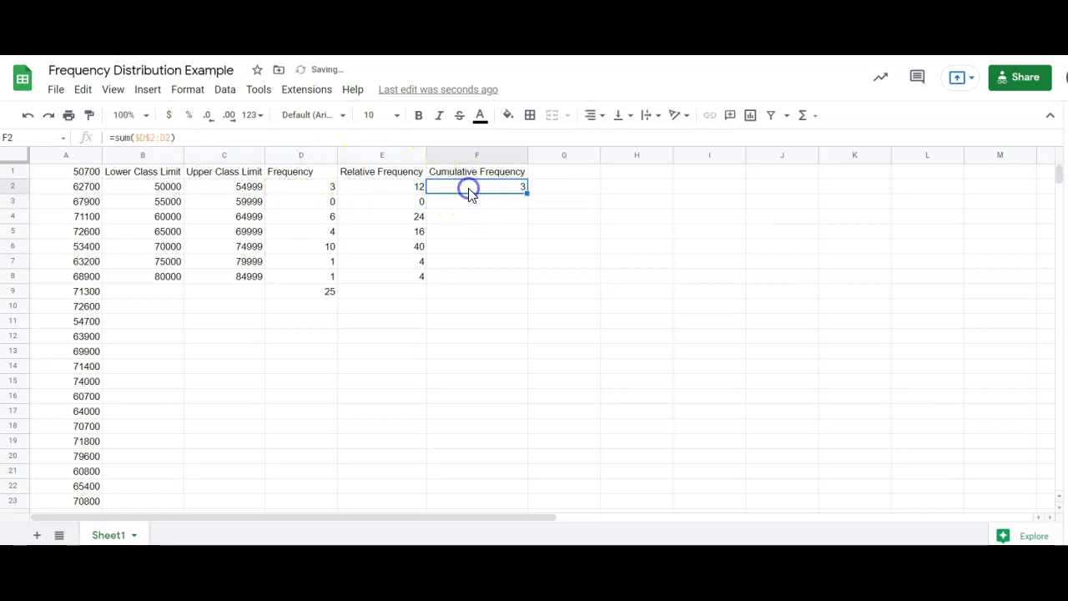
pyautogui.moveTo(527, 193); pyautogui.dragTo(526, 274)
# - Check each cumulative formula in F3:F8 and compare the final 25 with D9's total
pyautogui.click(499, 205)
pyautogui.doubleClick(499, 205)
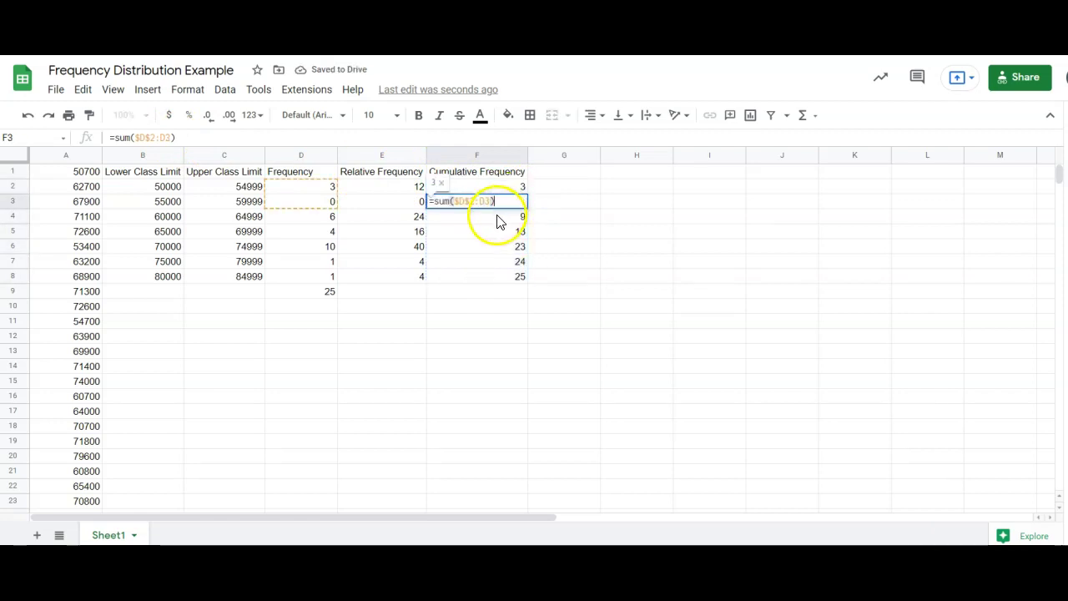
pyautogui.doubleClick(498, 216)
pyautogui.doubleClick(494, 232)
pyautogui.doubleClick(493, 248)
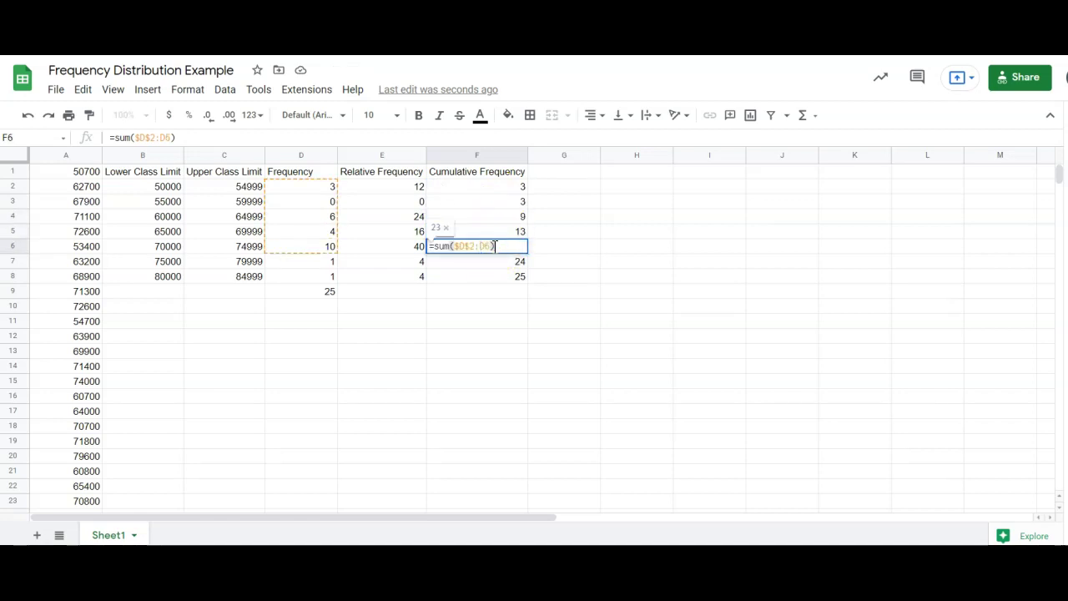
pyautogui.press('Return')
pyautogui.doubleClick(496, 264)
pyautogui.click(495, 280)
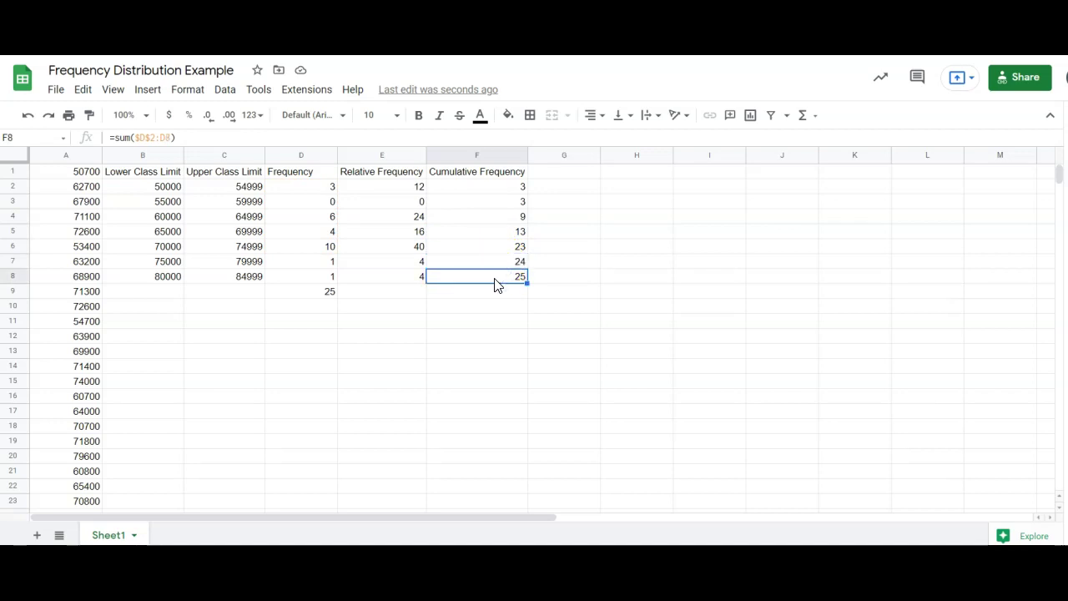
pyautogui.click(309, 291)
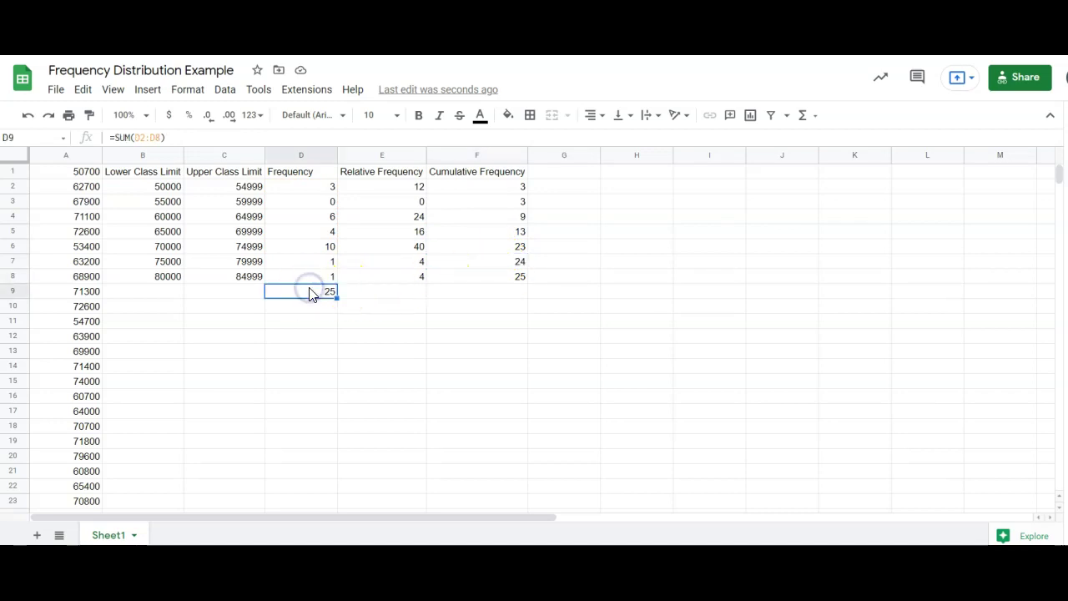